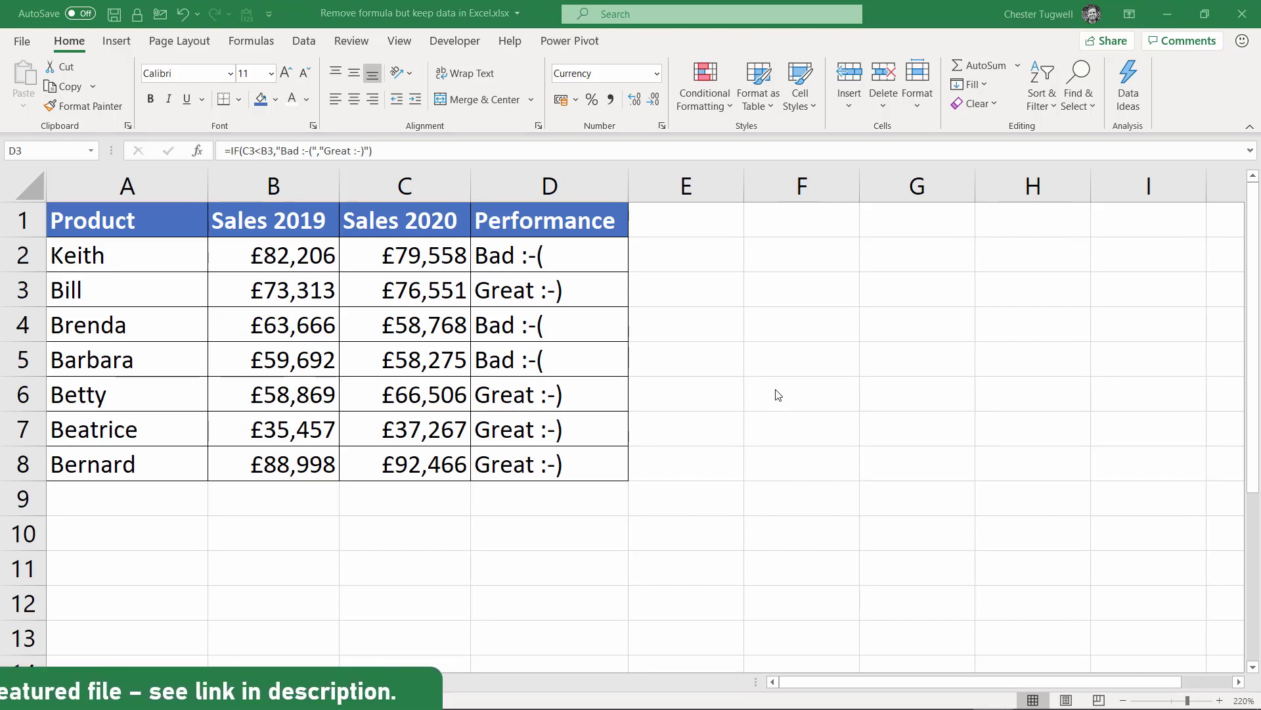
- Select the Performance cells D2 through D8, which still hold the IF formulas
drag(569, 255, 565, 455)
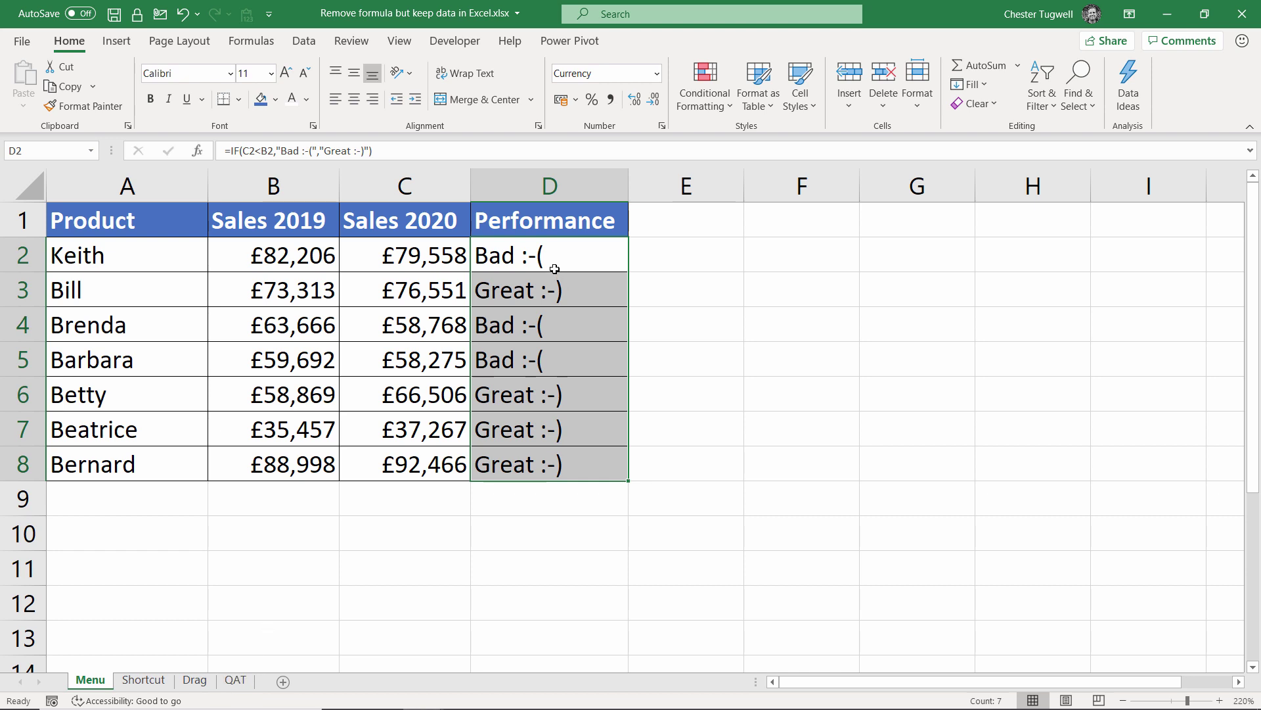
- Copy D2:D8 and paste it over itself as Values from the Home Paste menu
drag(560, 257, 543, 466)
key(ctrl+c)
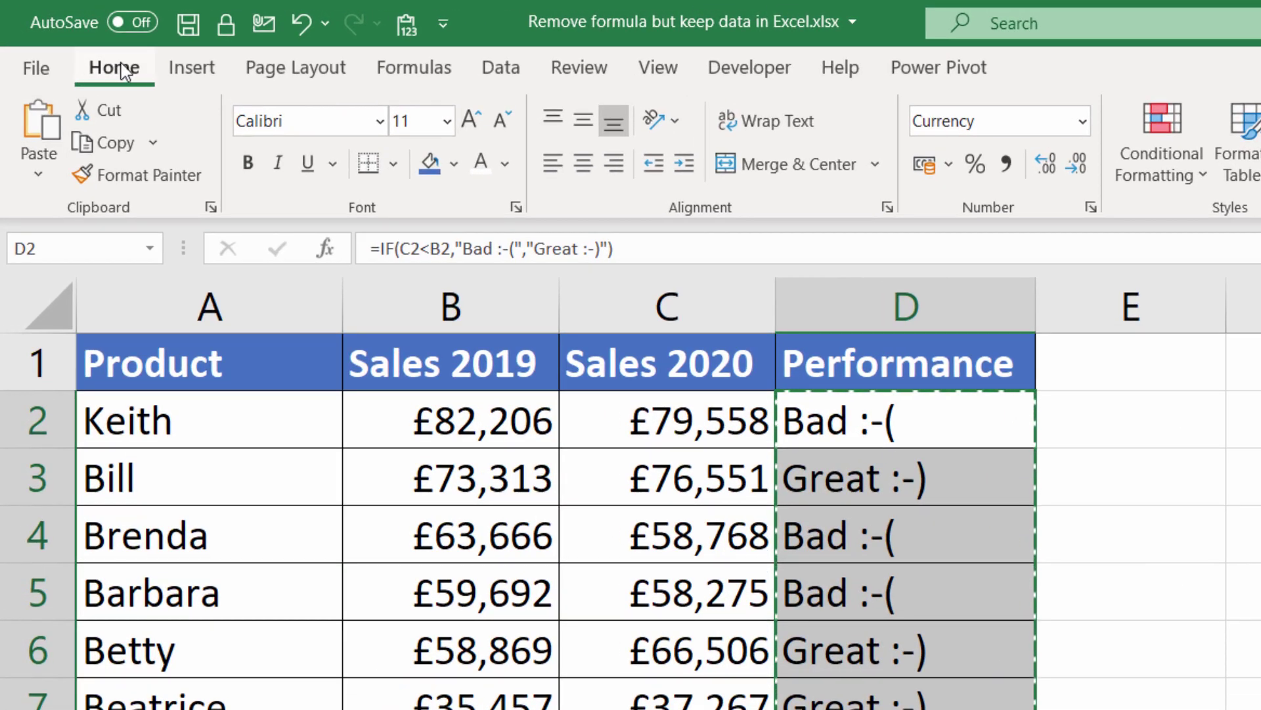
click(50, 170)
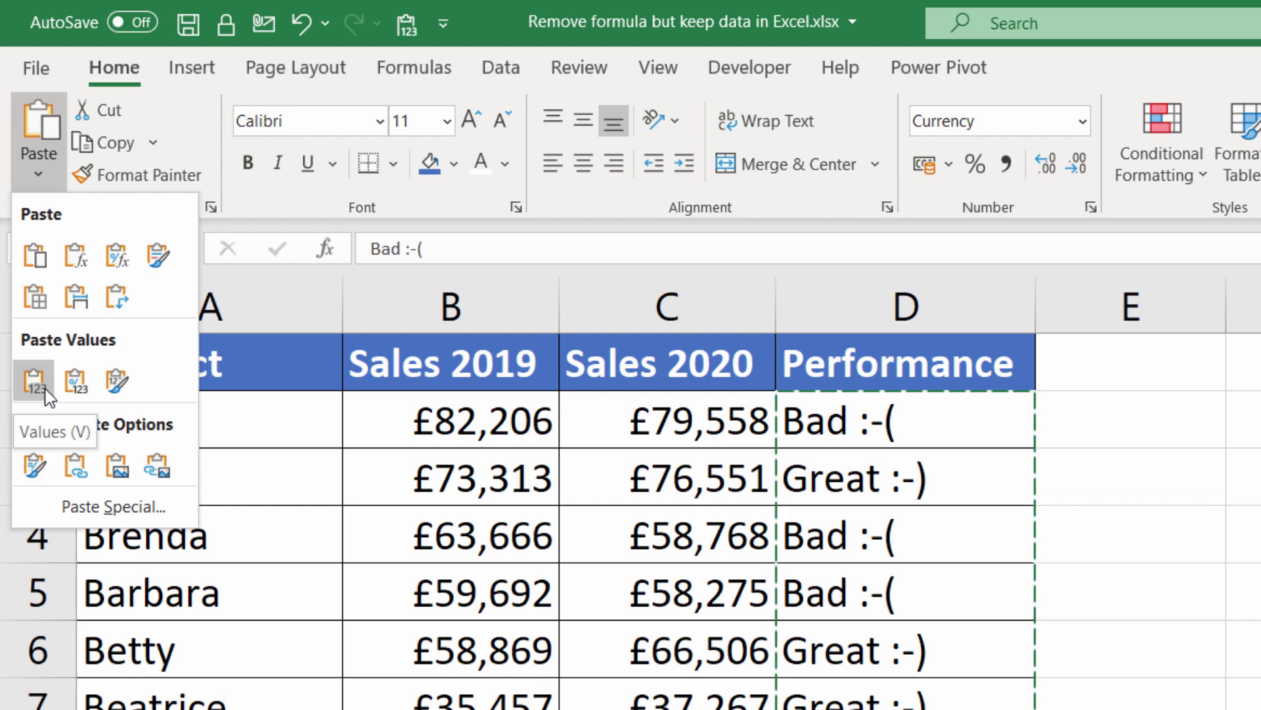
click(45, 388)
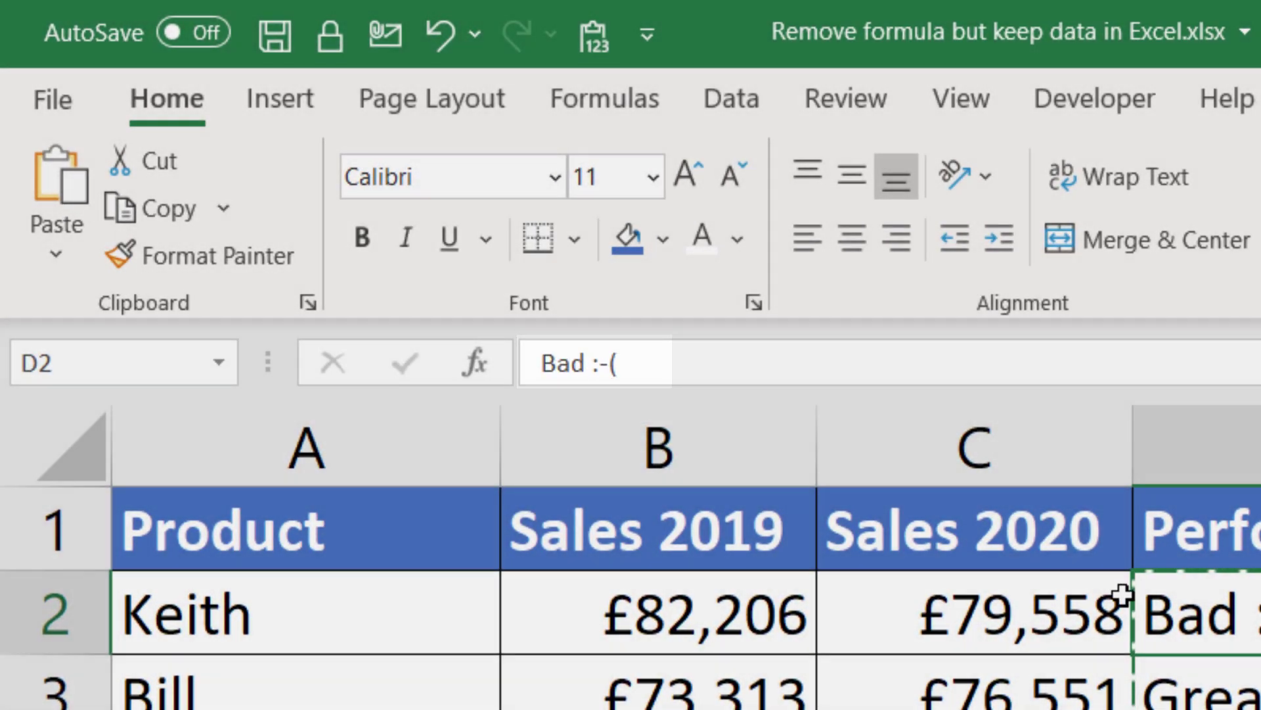
- Confirm the cells now hold plain text, then undo the paste to restore the IF formulas
click(1195, 689)
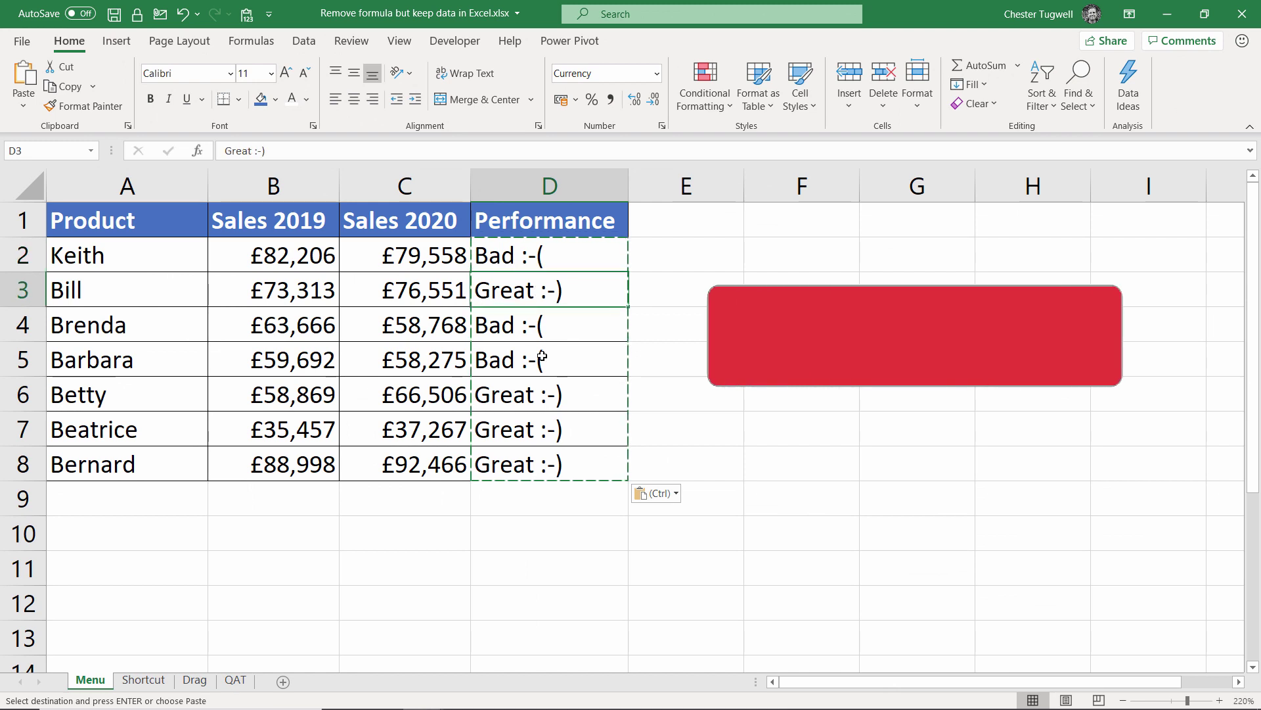
key(Down)
key(Down)
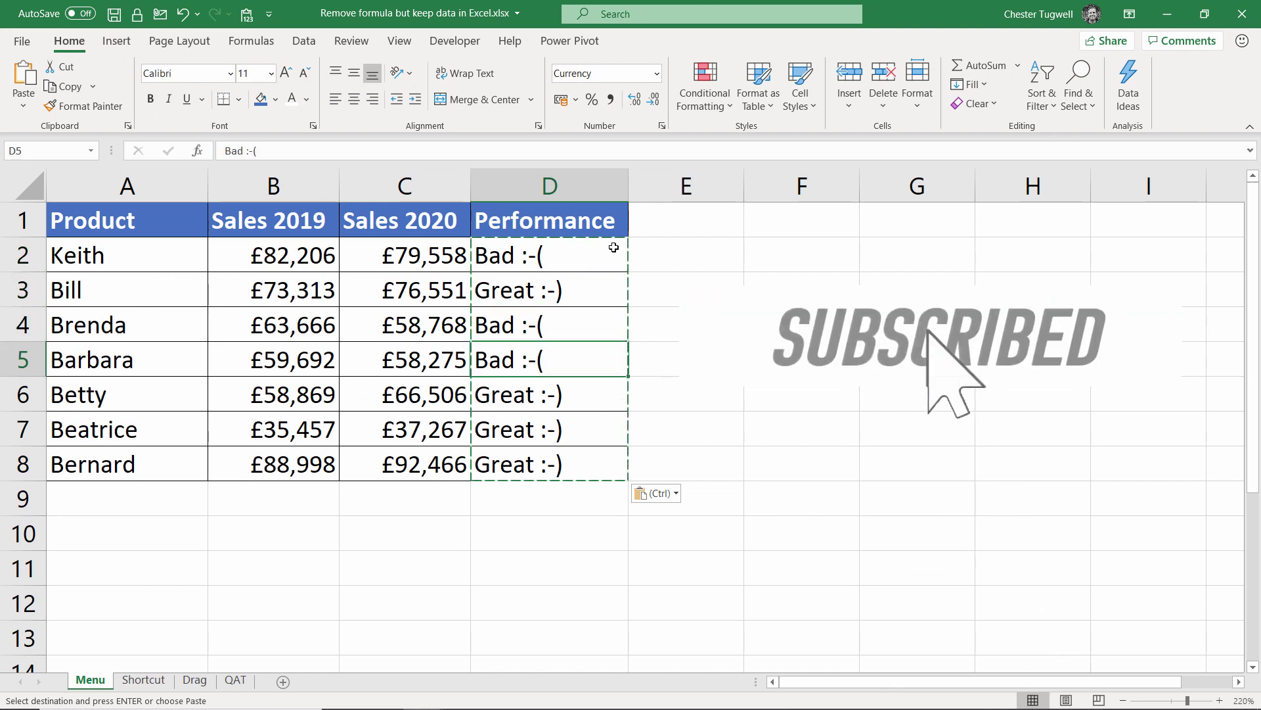
key(Escape)
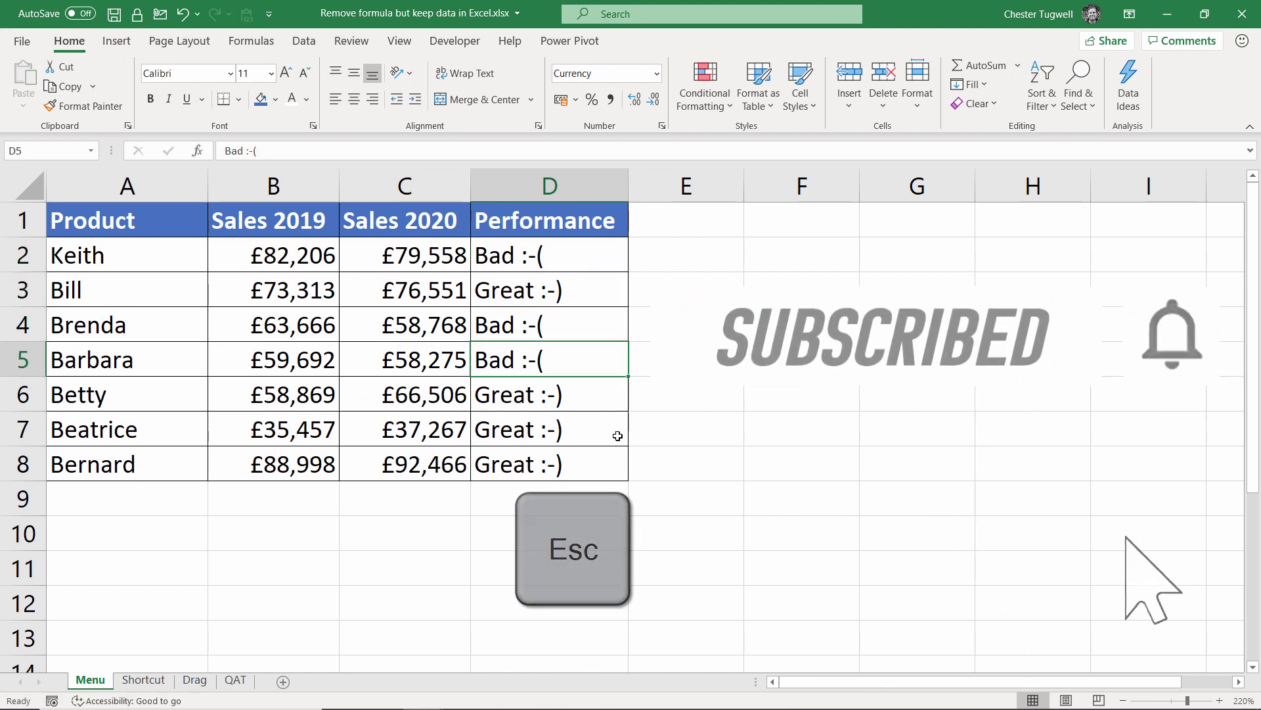
key(ctrl+z)
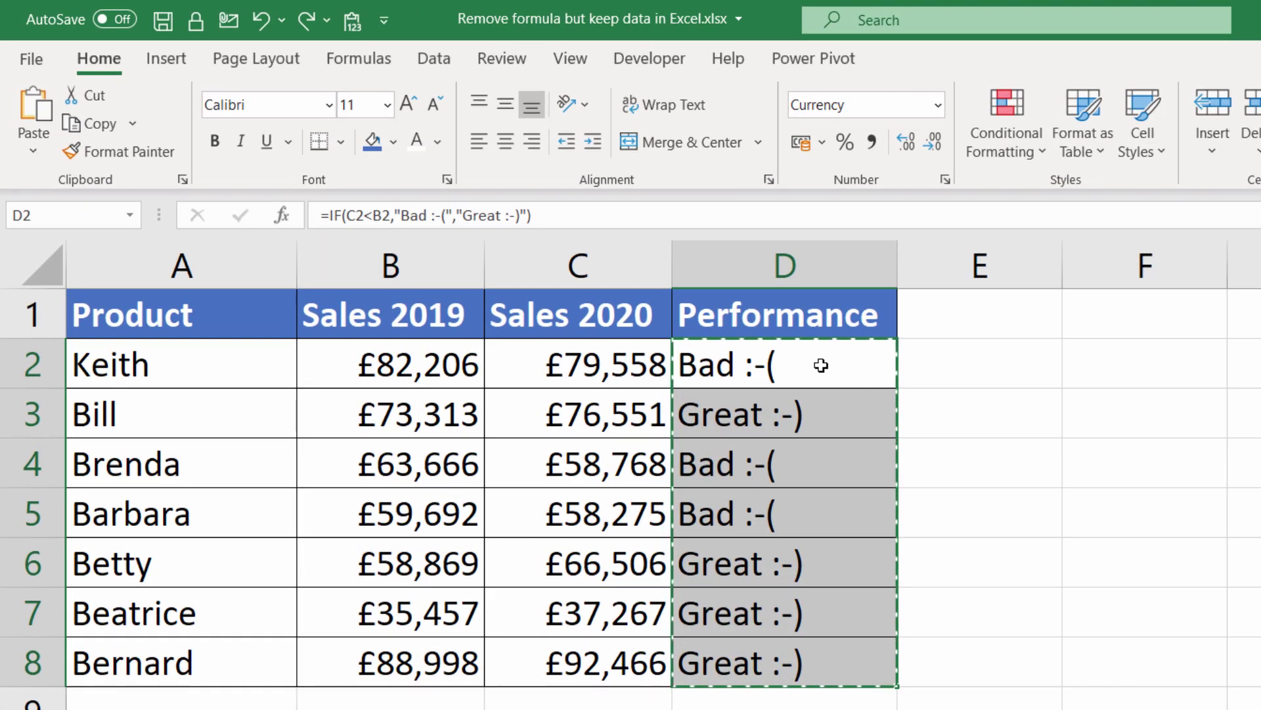
- Paste D2:D8 over itself as Values via the Paste Special dialog, then go to the Shortcut sheet
right_click(576, 255)
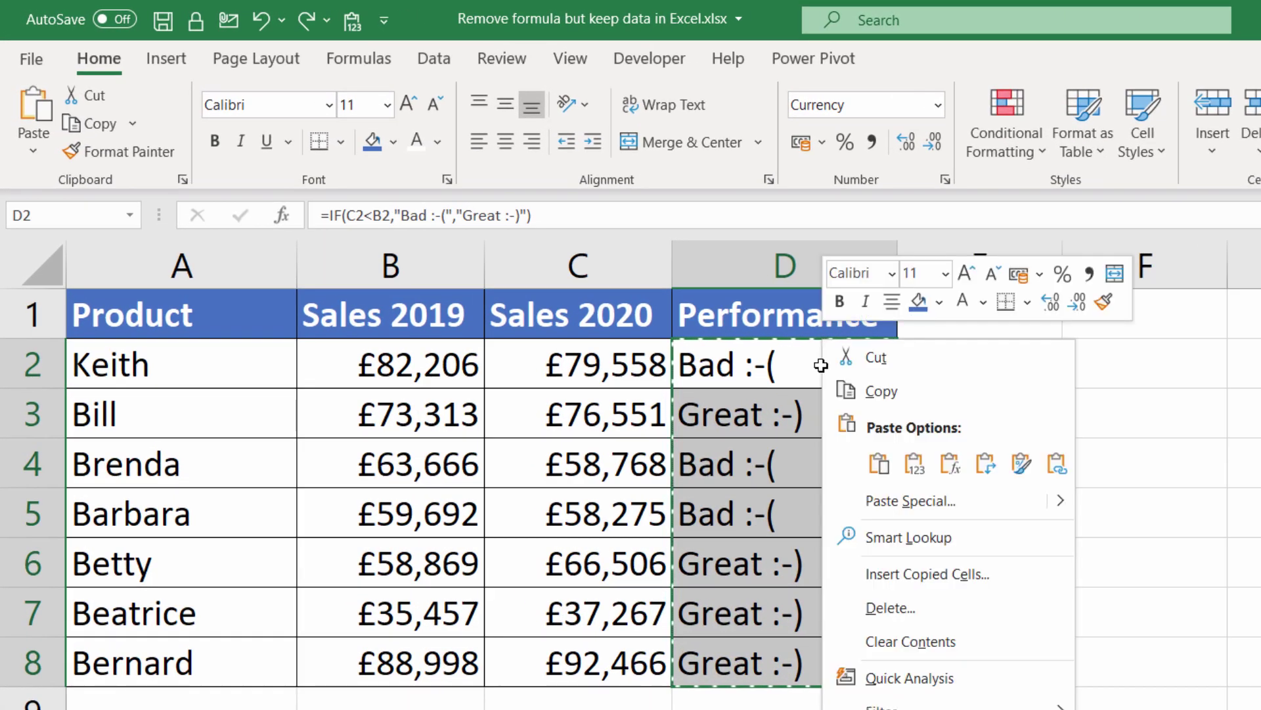
click(870, 461)
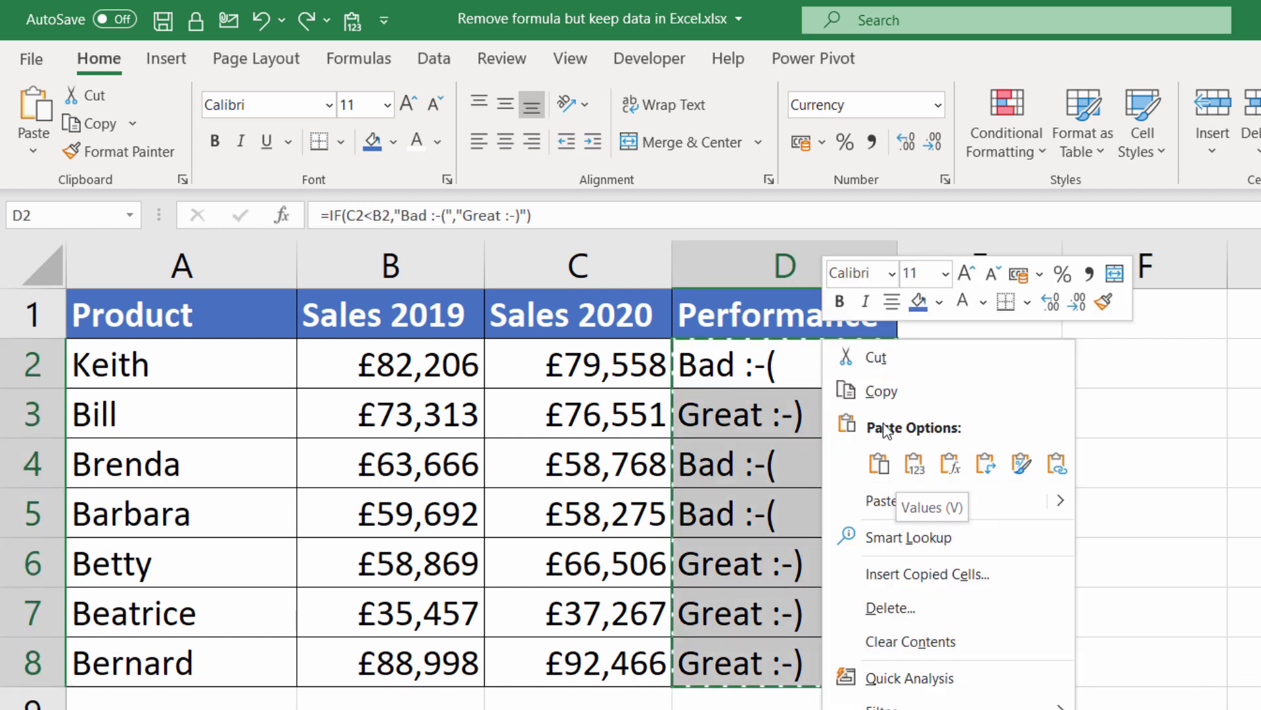
mouse_move(1057, 503)
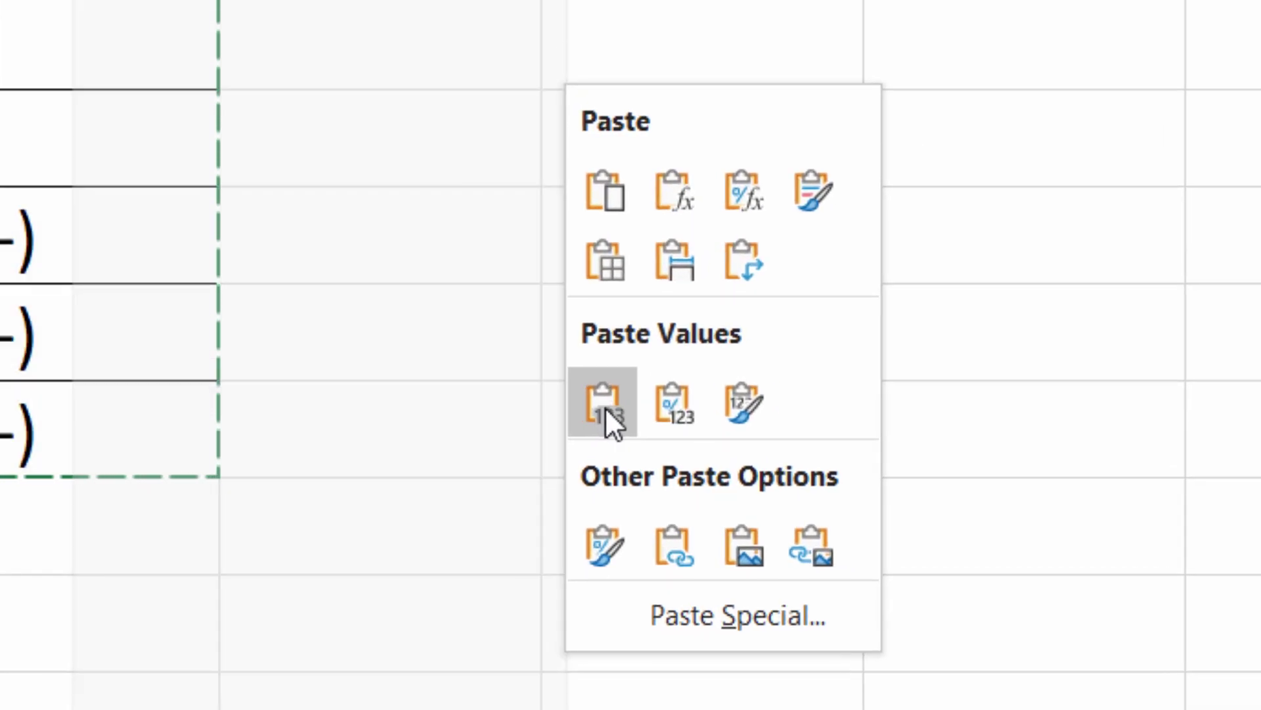
click(700, 621)
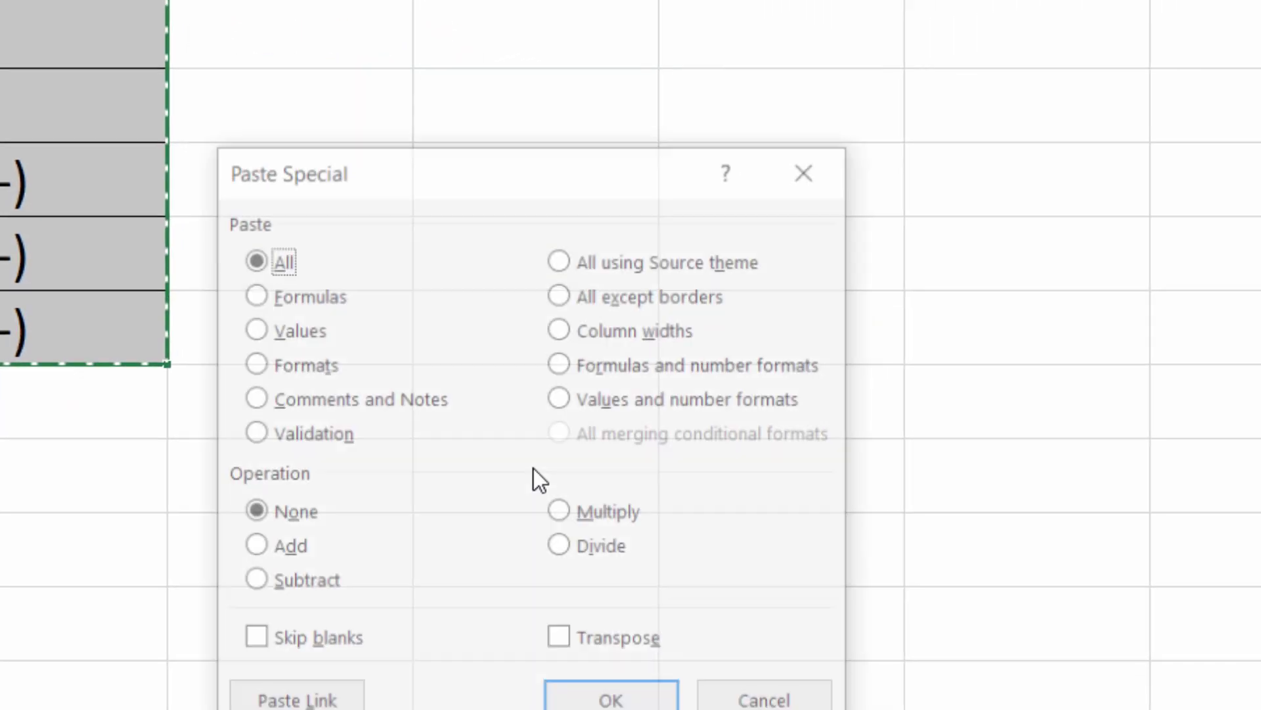
click(238, 302)
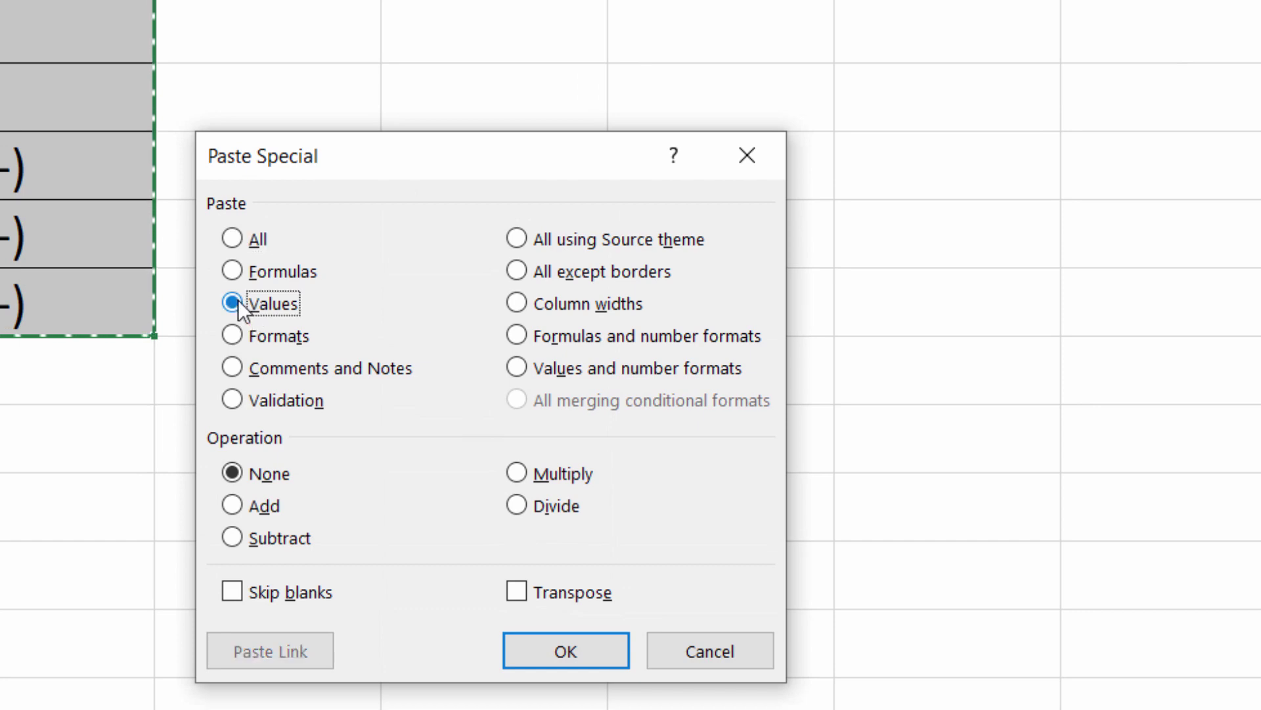
click(601, 644)
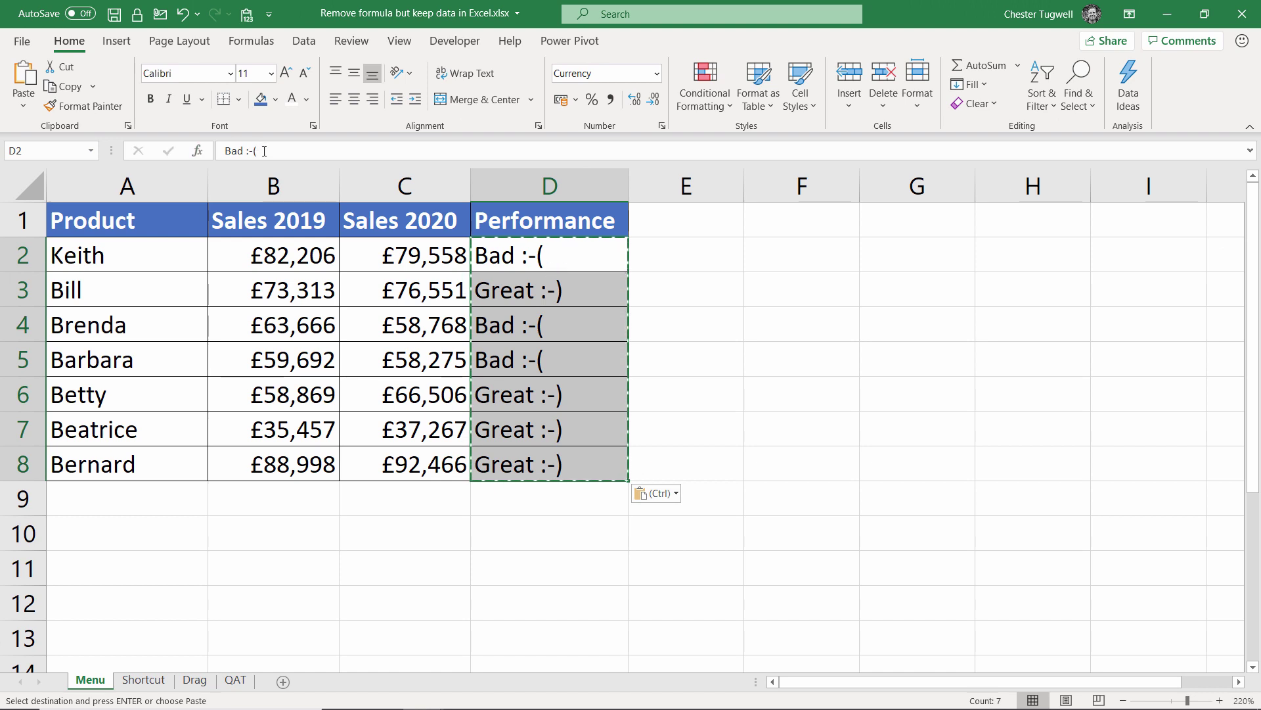
click(144, 679)
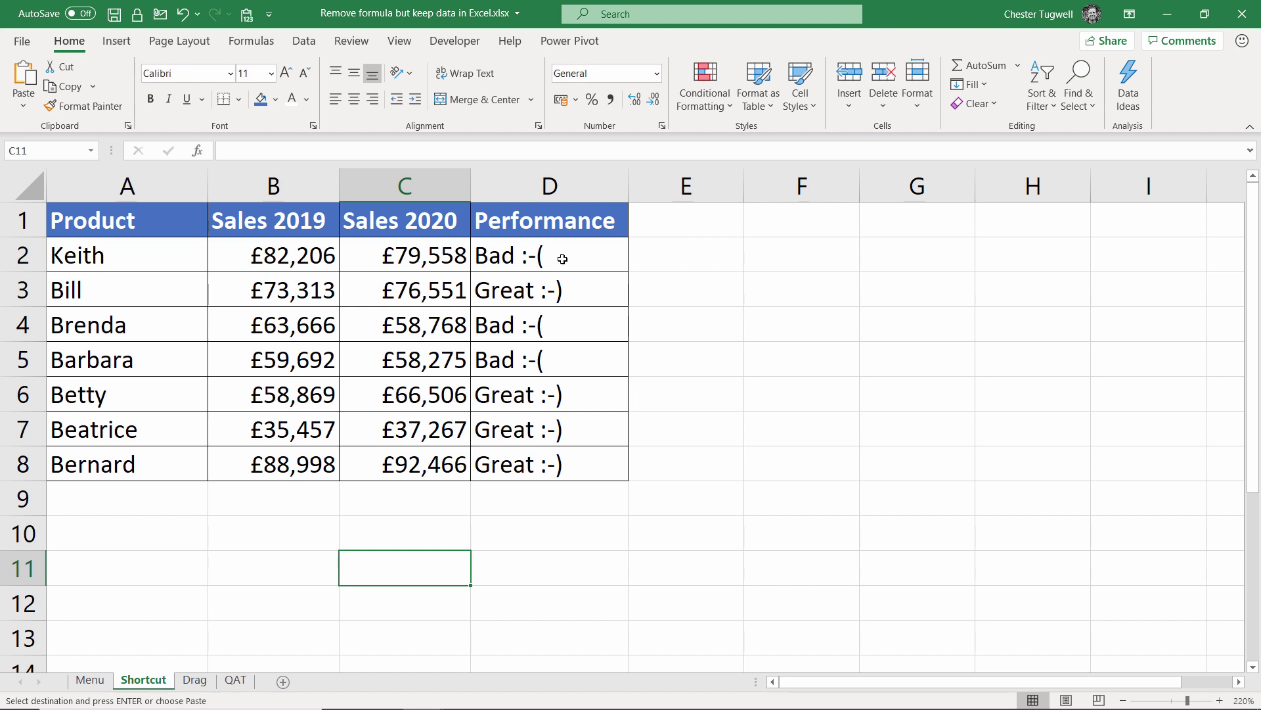
- Copy D2:D8 and paste it back as values using Ctrl+Alt+V, V
drag(588, 256, 578, 463)
key(ctrl+c)
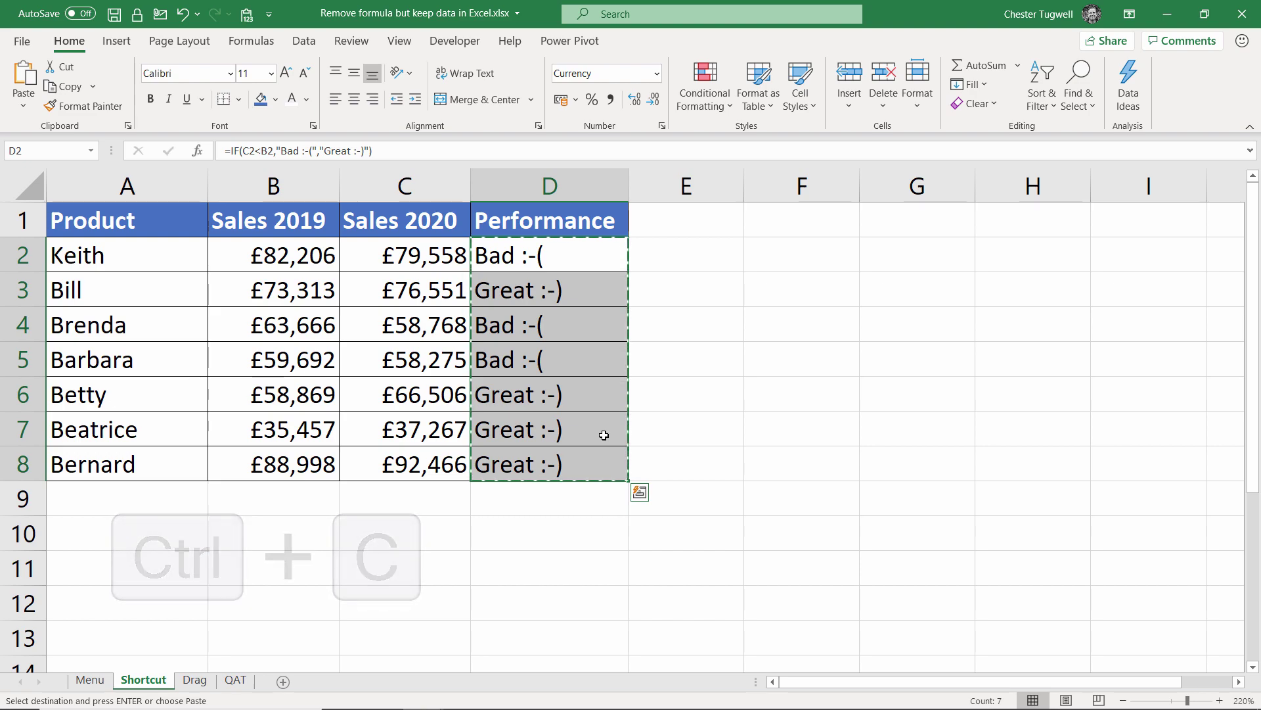
key(ctrl+alt+v)
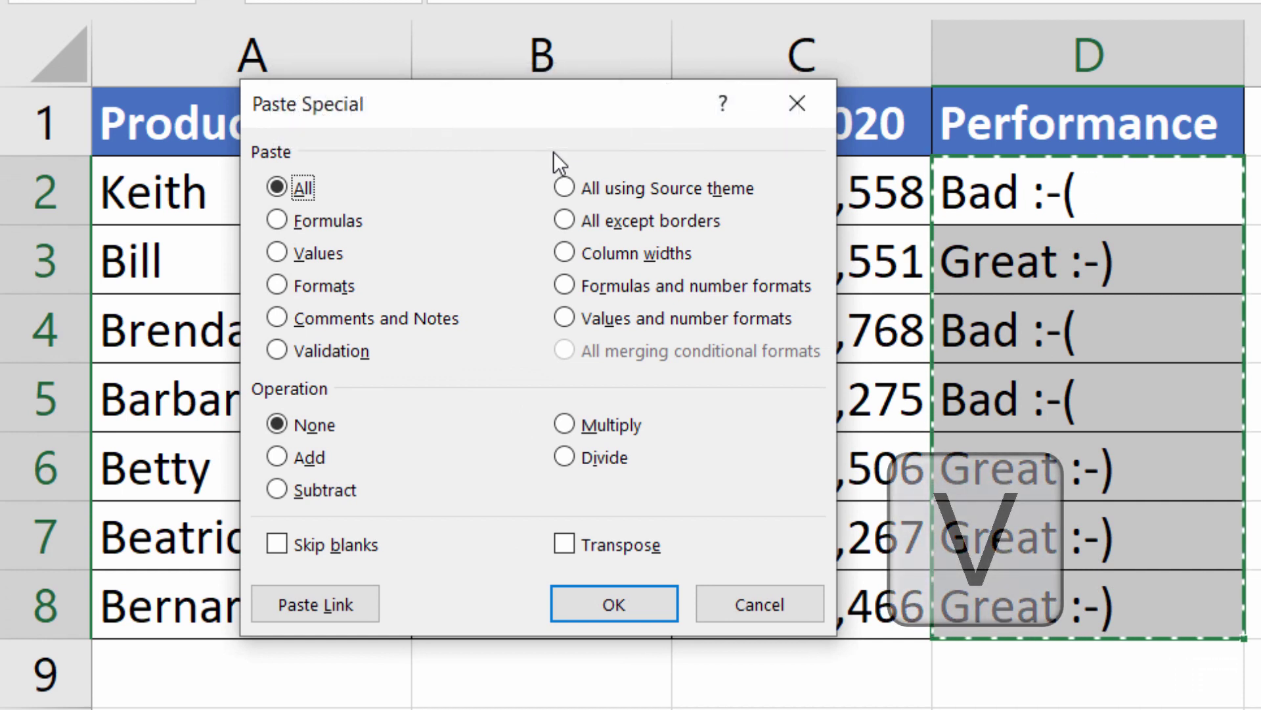
key(v)
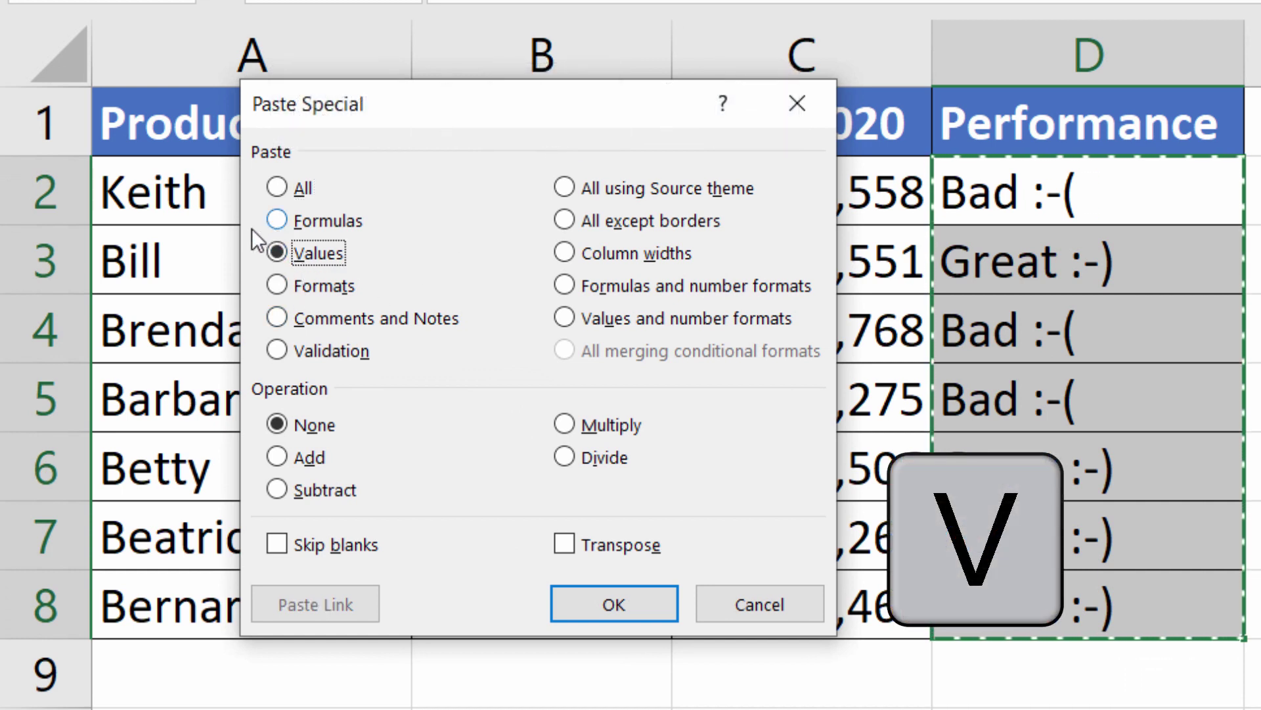
key(Return)
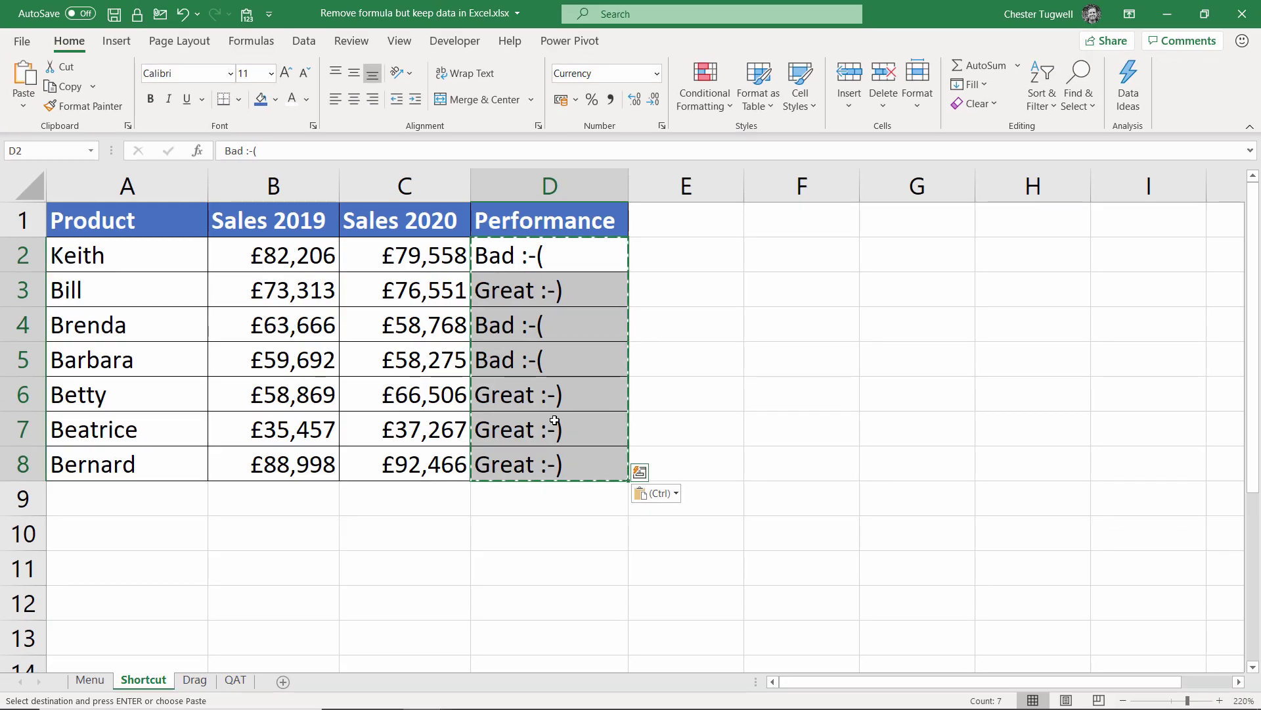
- Undo that paste and redo the values-only paste with Ctrl+Alt+V, V
key(ctrl+z)
key(ctrl+alt+v)
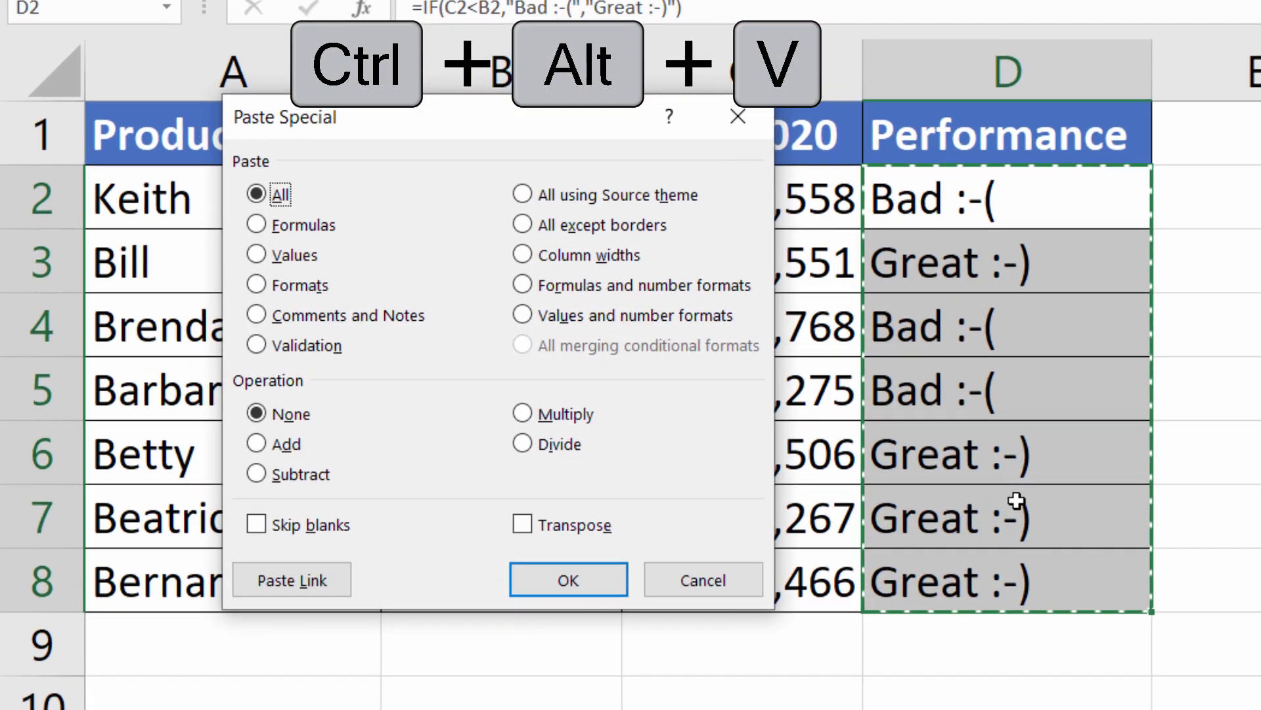
key(v)
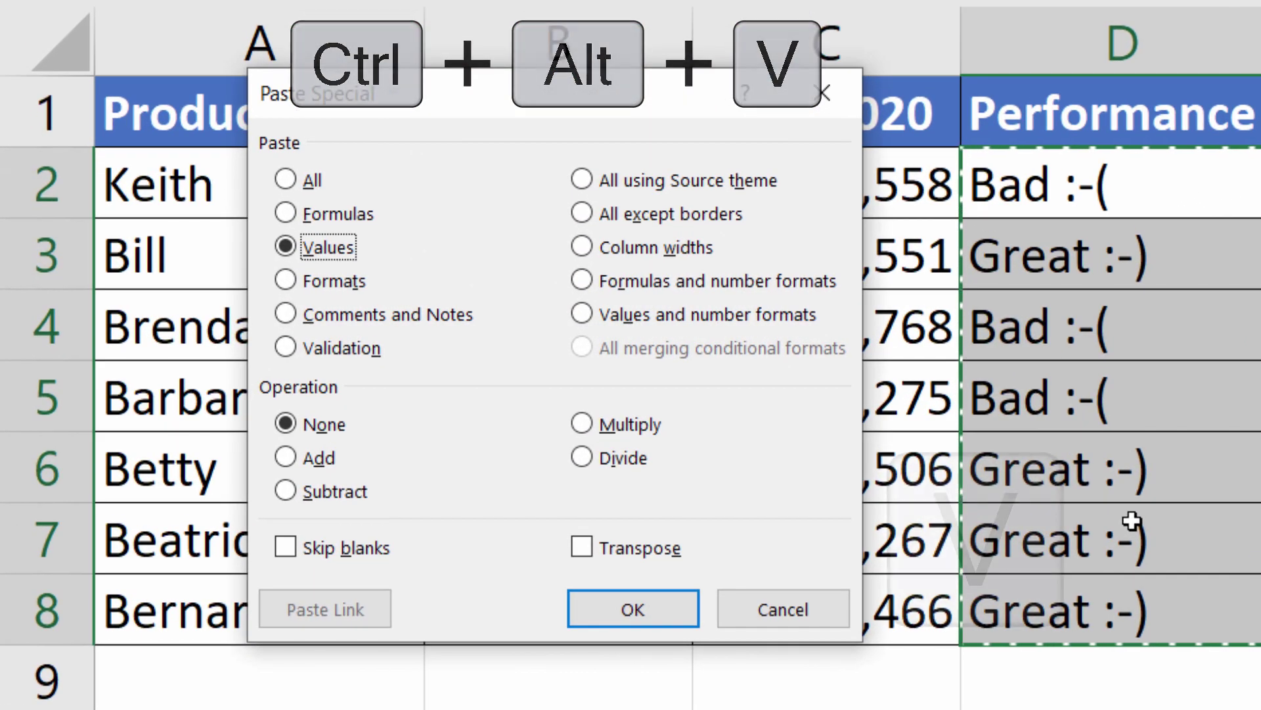
key(Return)
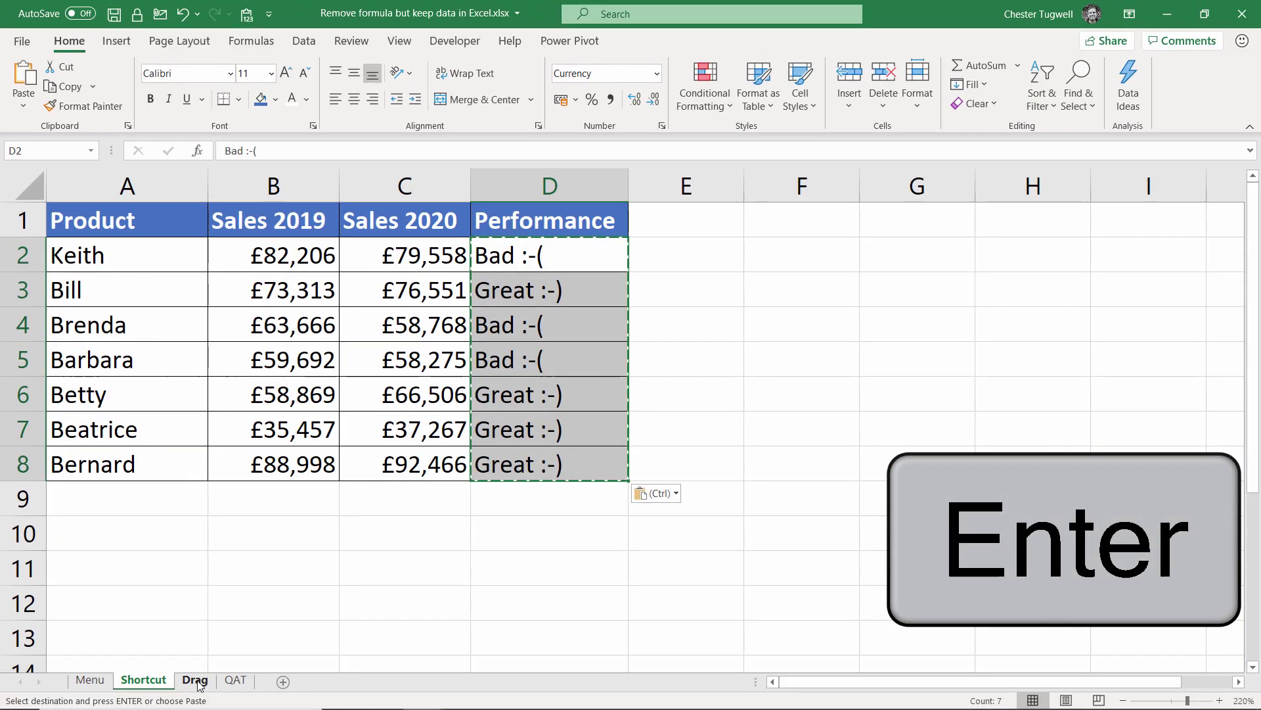
- Right-drag D2:D8 out and back onto itself, dropping it as Copy Here as Values Only
click(641, 263)
drag(583, 245, 558, 460)
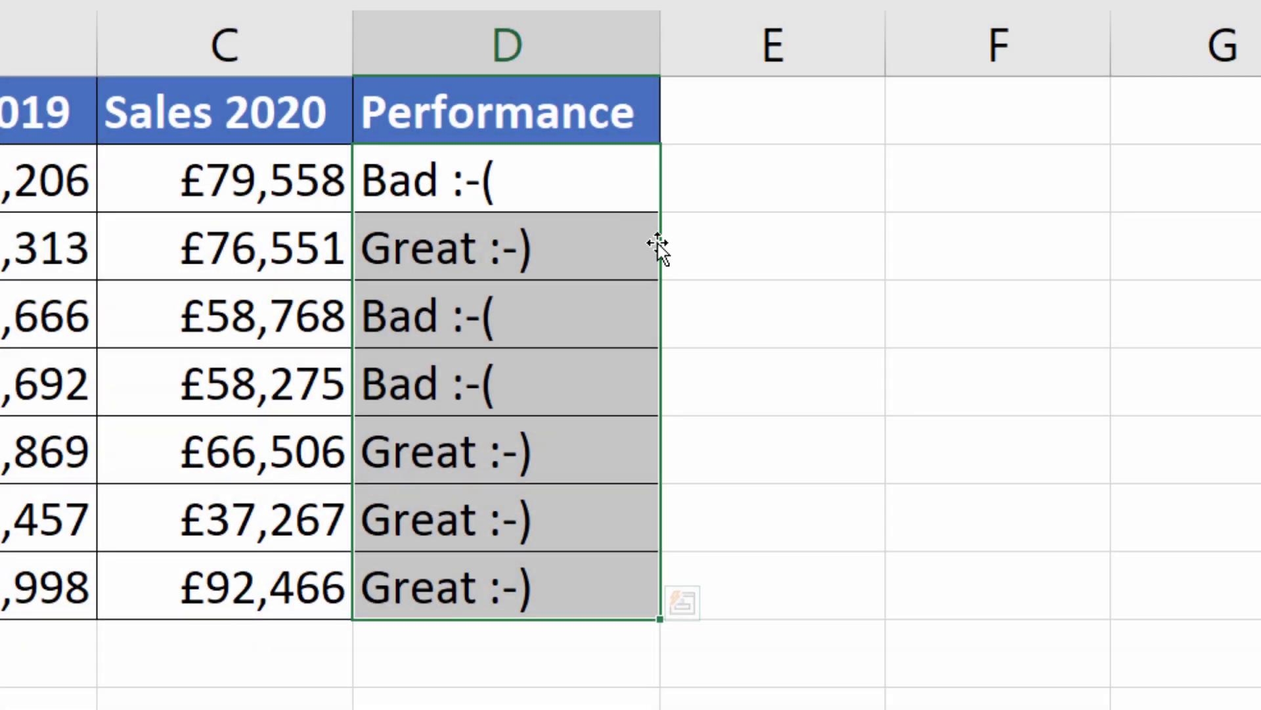
drag(660, 242, 632, 247)
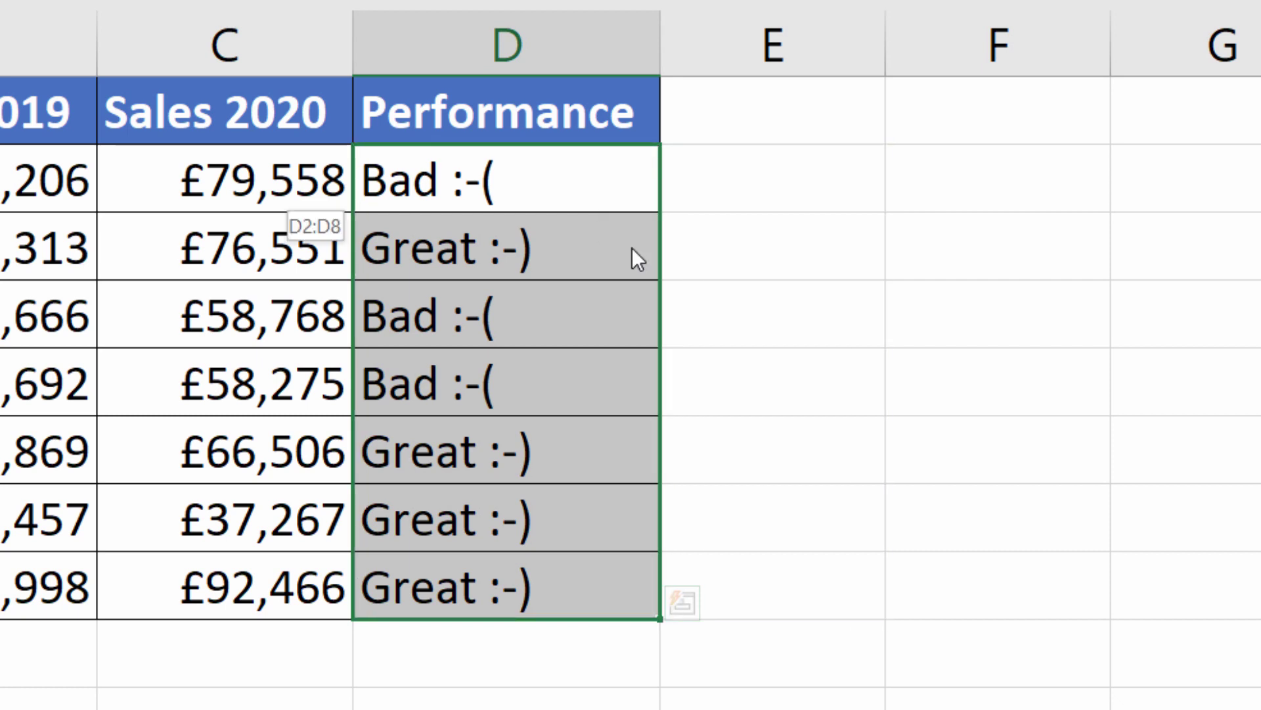
right_click(632, 247)
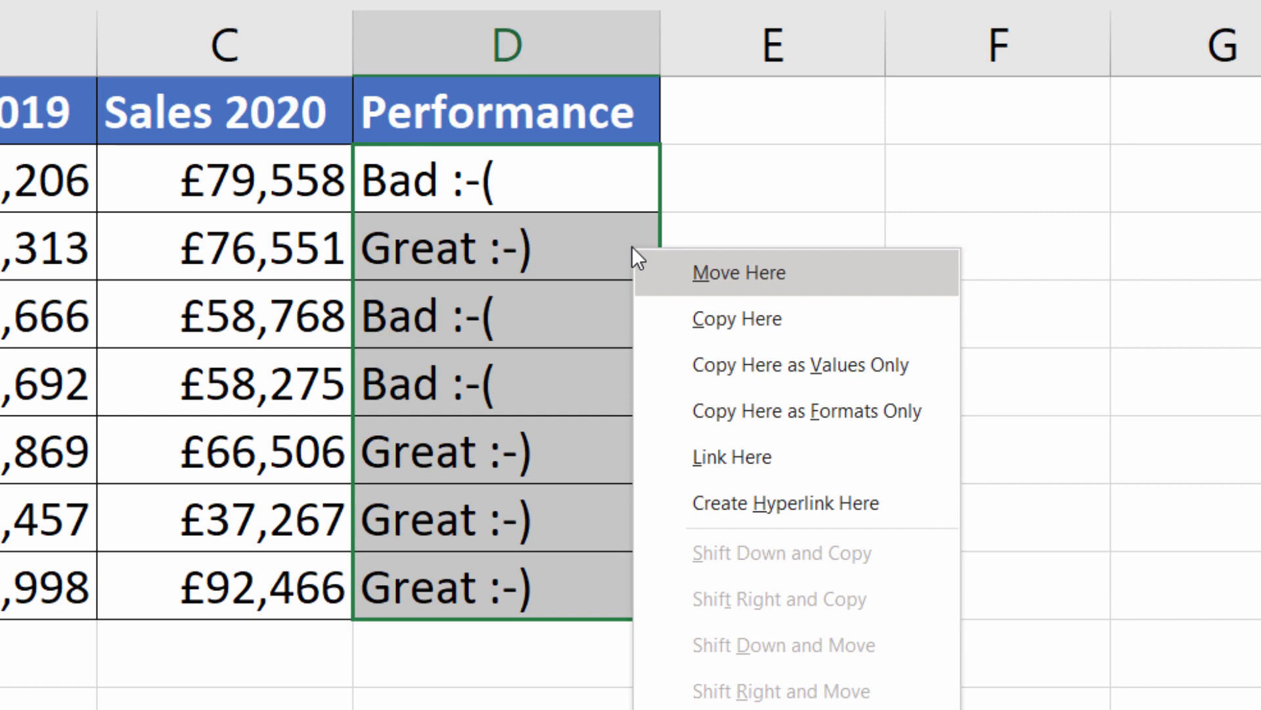
click(743, 364)
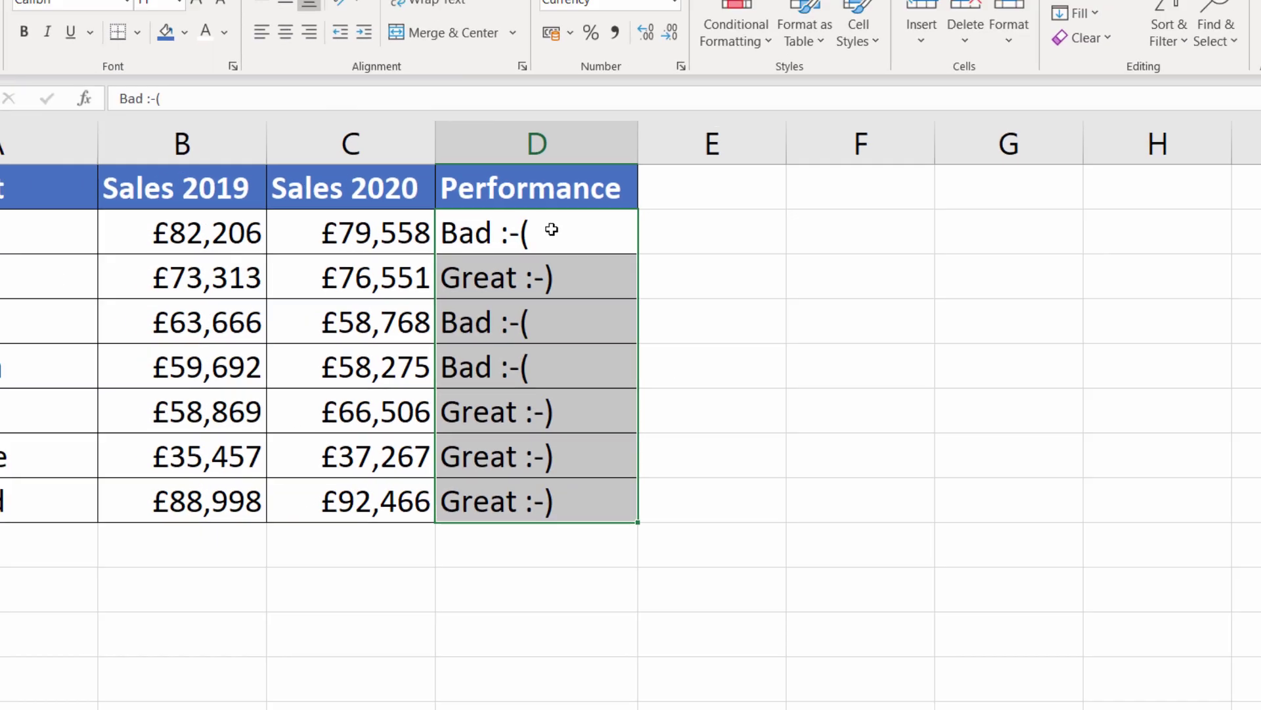
click(526, 202)
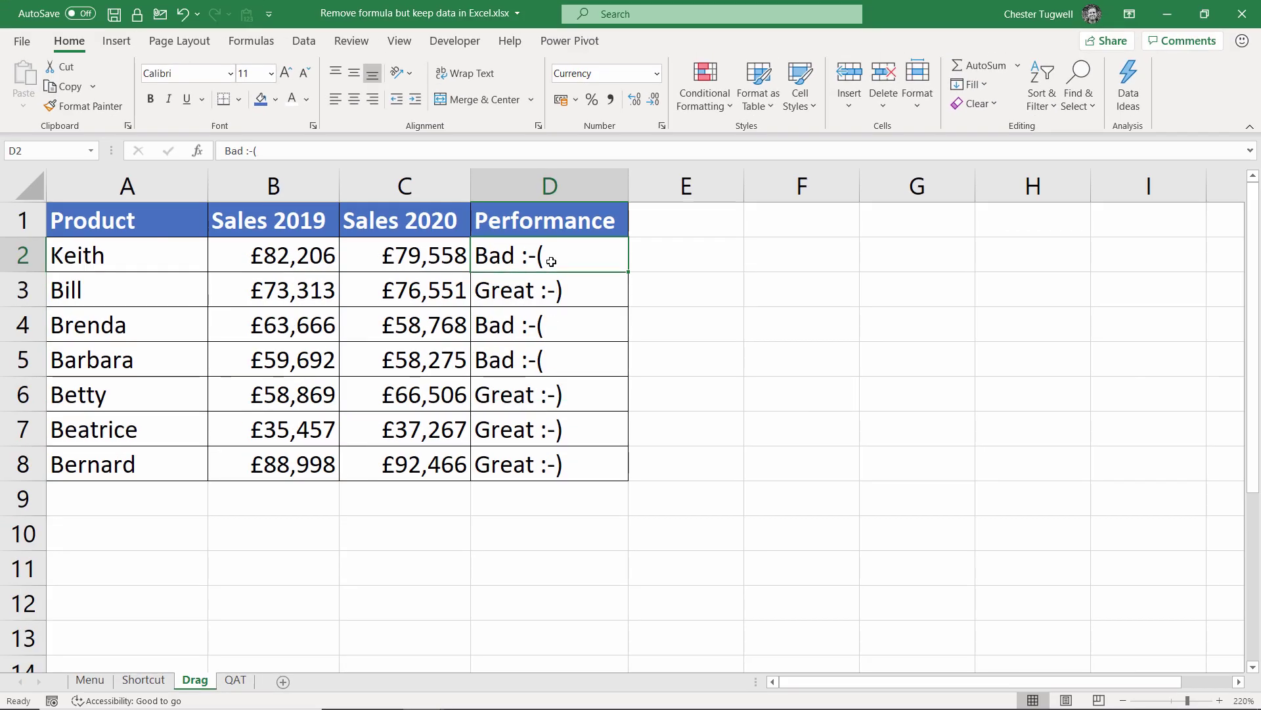
- On the QAT sheet, open the Quick Access Toolbar's More Commands list showing All Commands
click(236, 681)
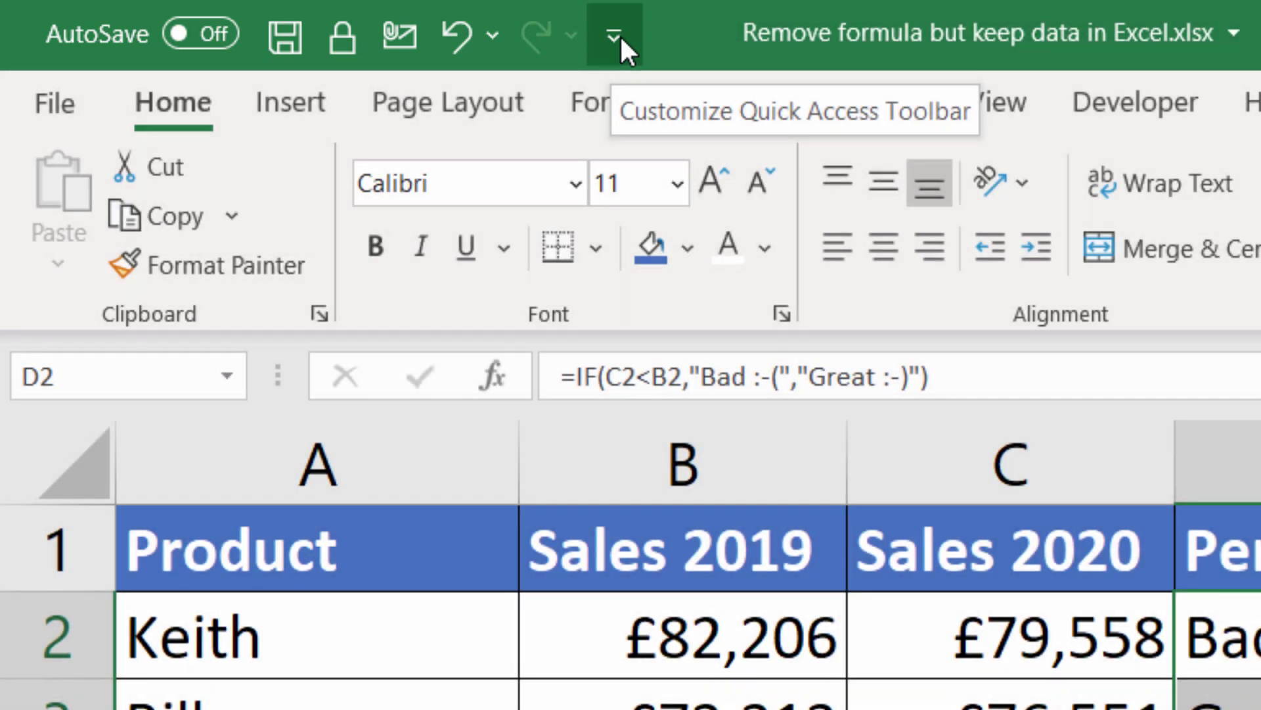
click(615, 36)
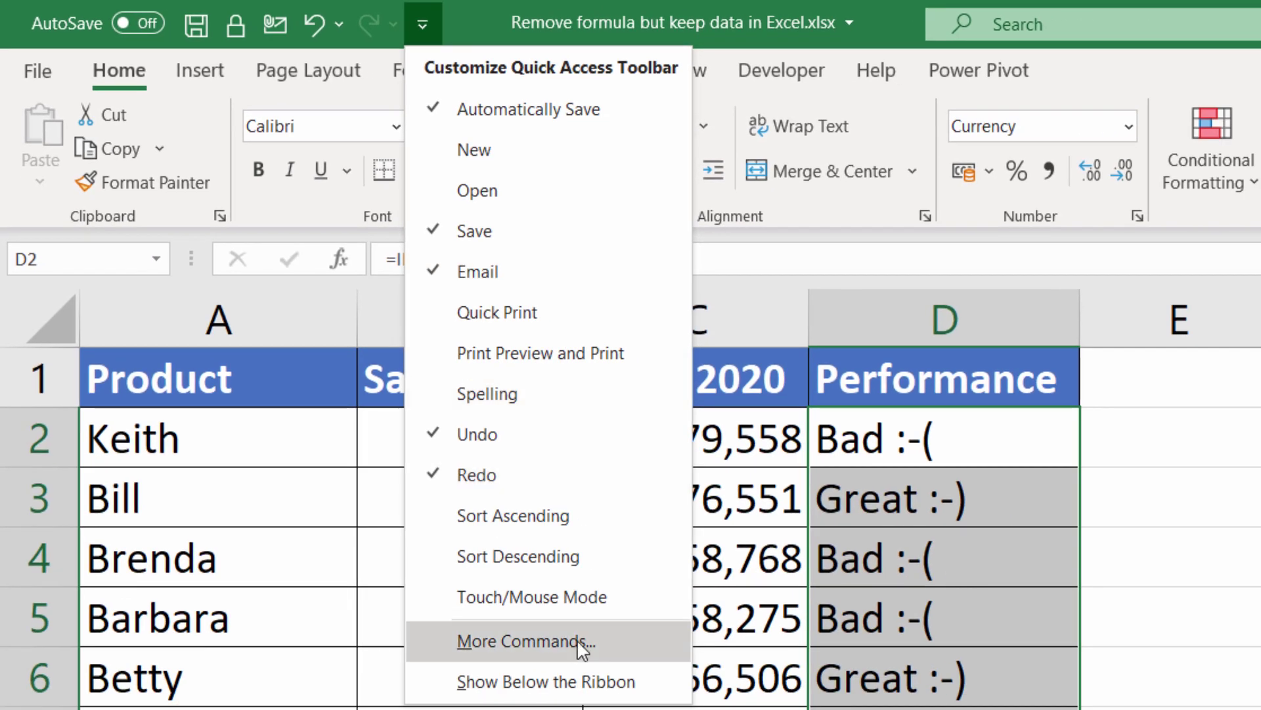
click(578, 646)
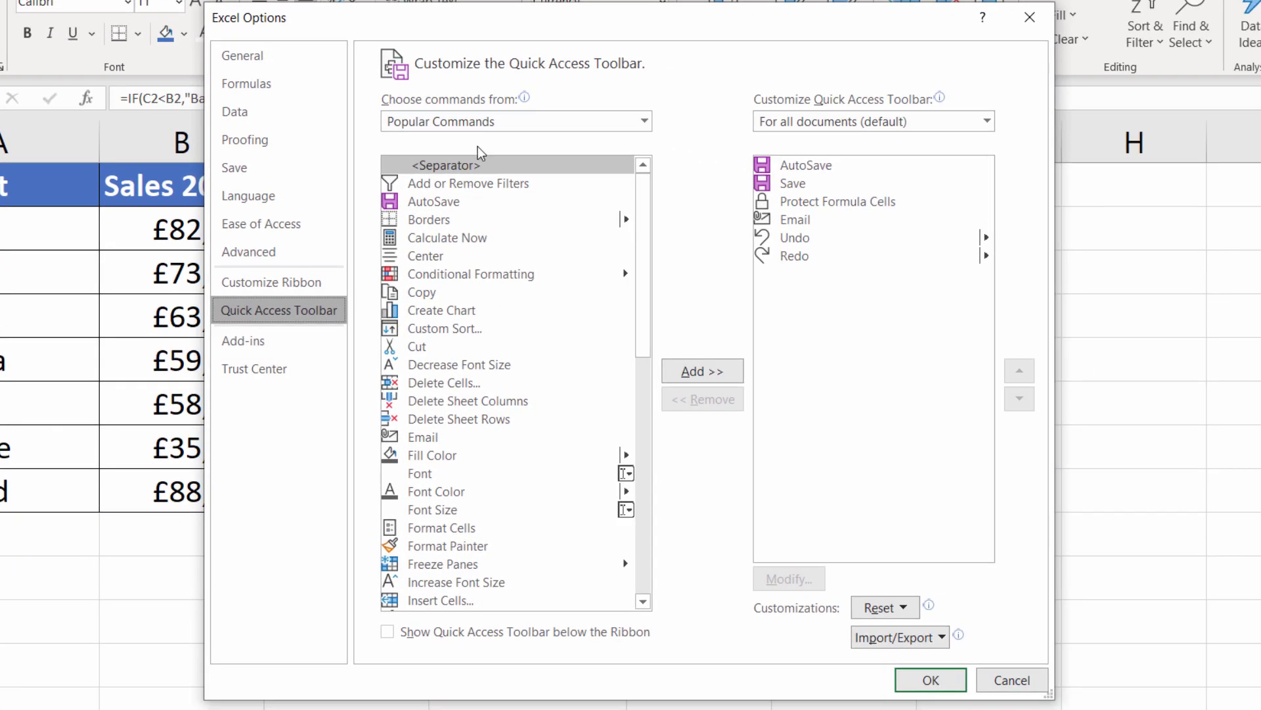
click(493, 121)
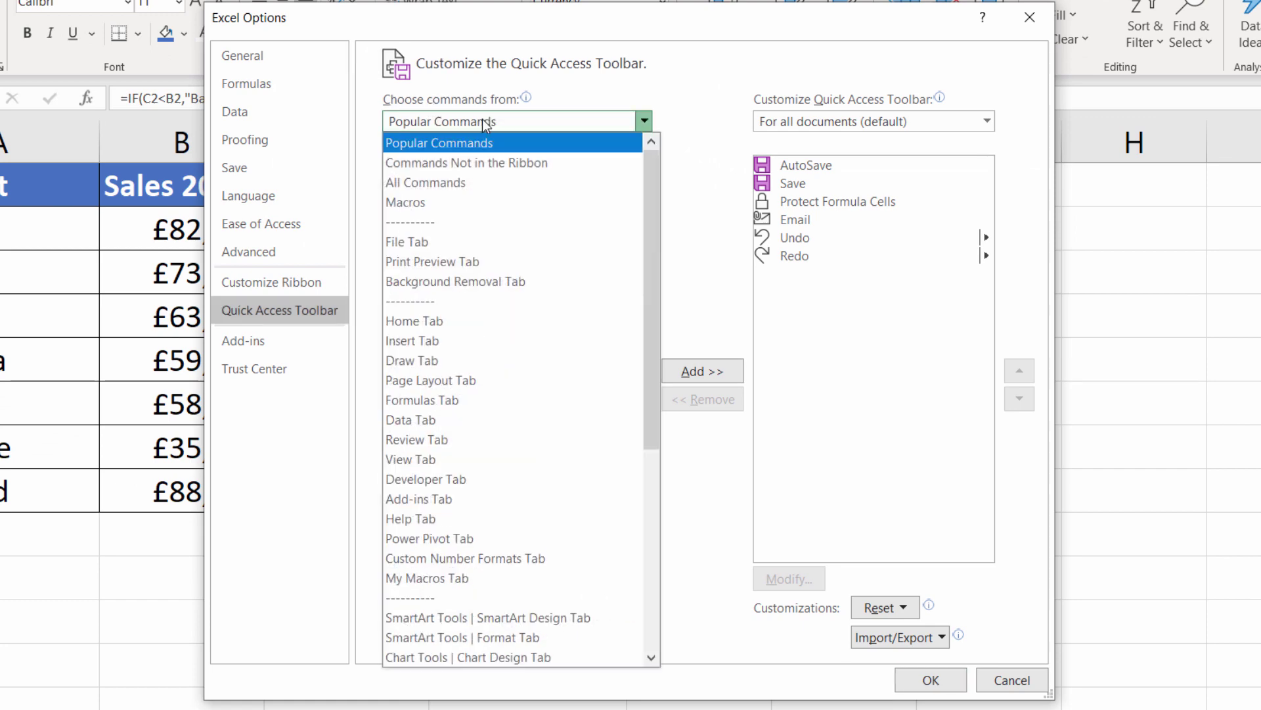
click(431, 182)
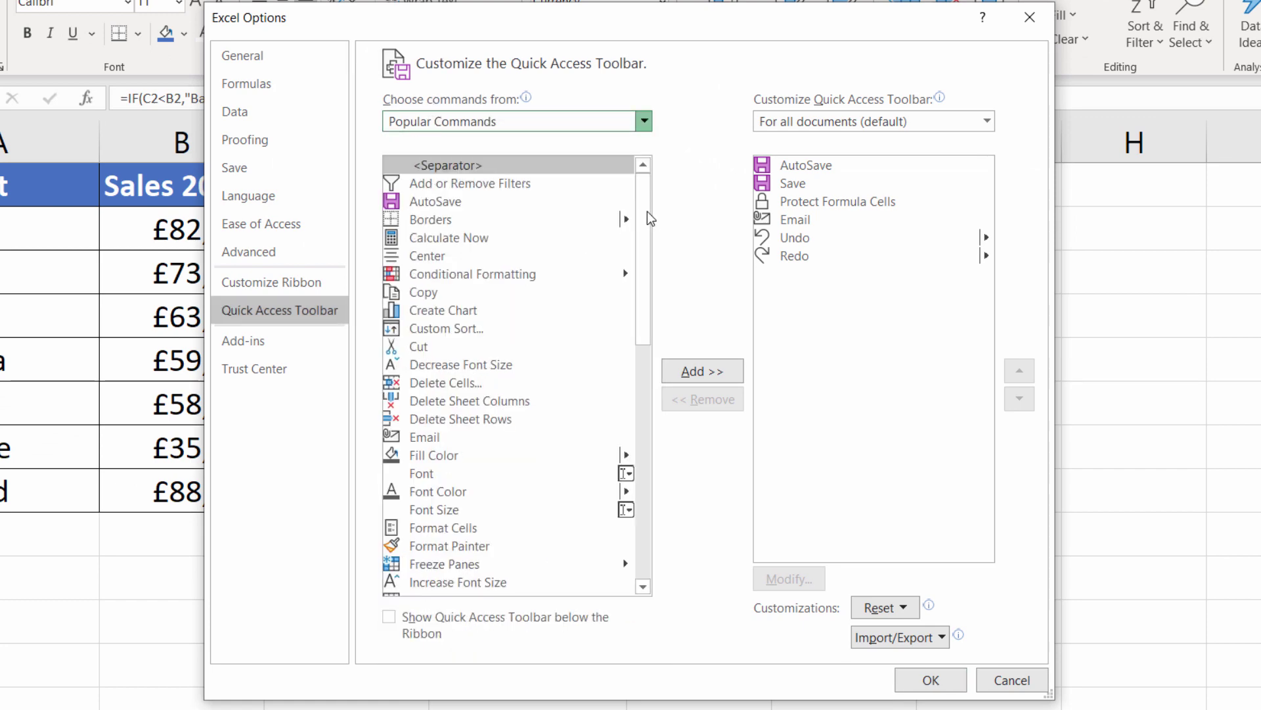
- Add the Paste Values command to the Quick Access Toolbar and close the Options dialog
drag(641, 183, 640, 431)
scroll(640, 431, down, 2)
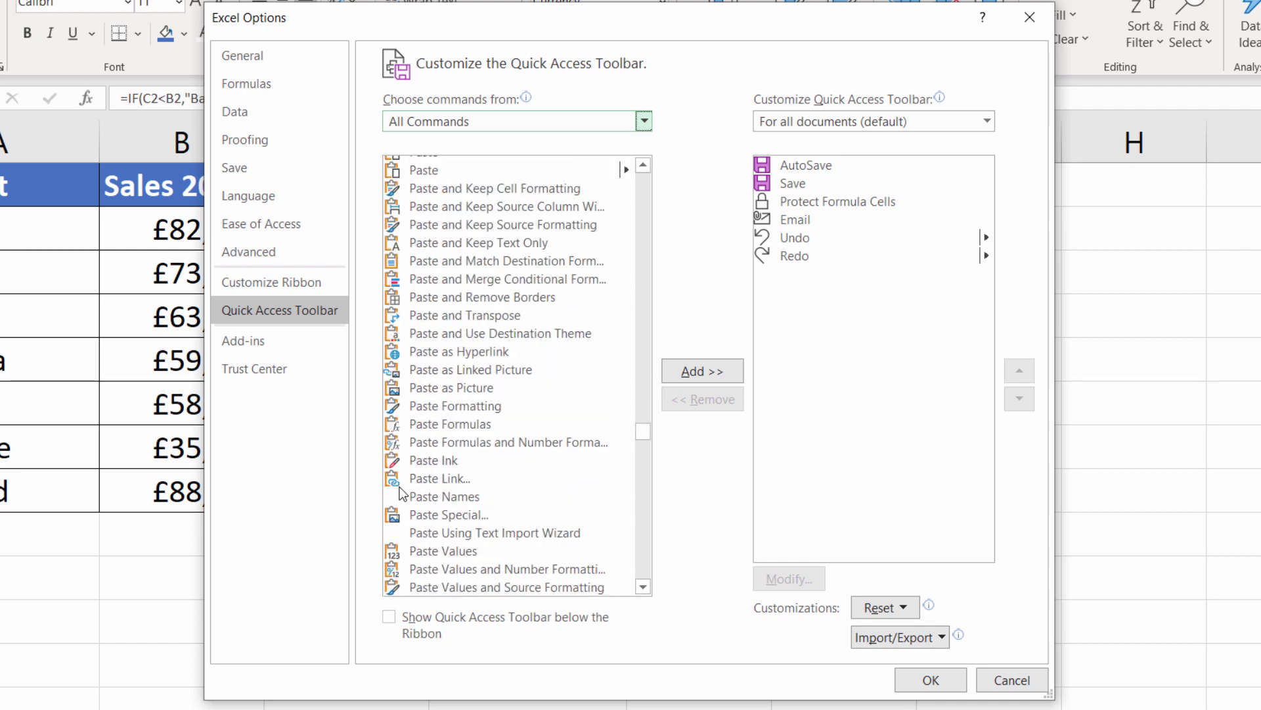
click(424, 552)
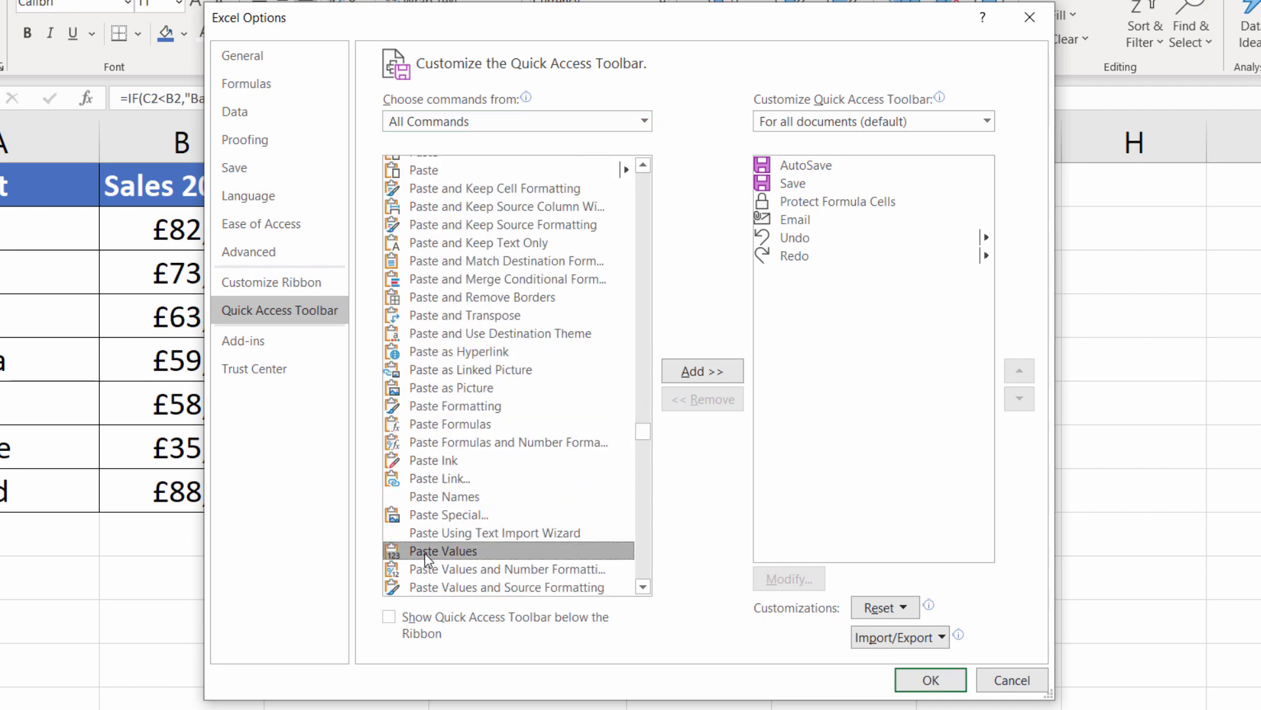
click(709, 374)
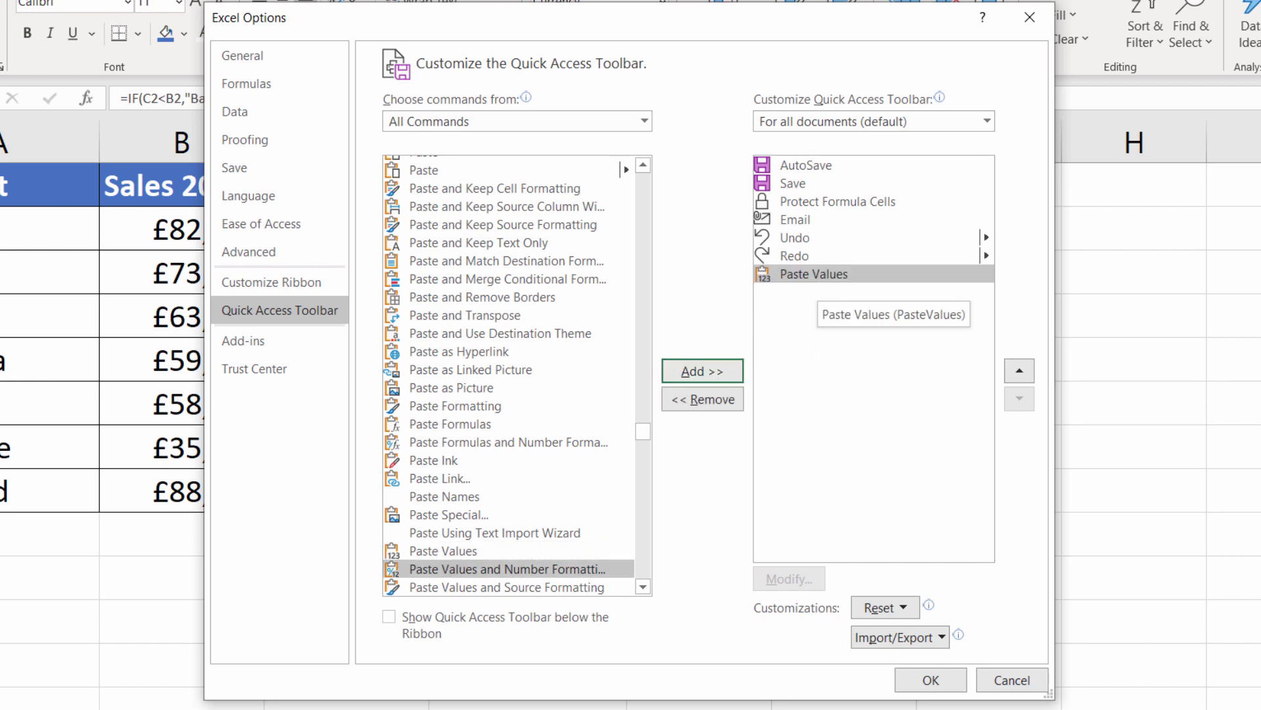
click(941, 680)
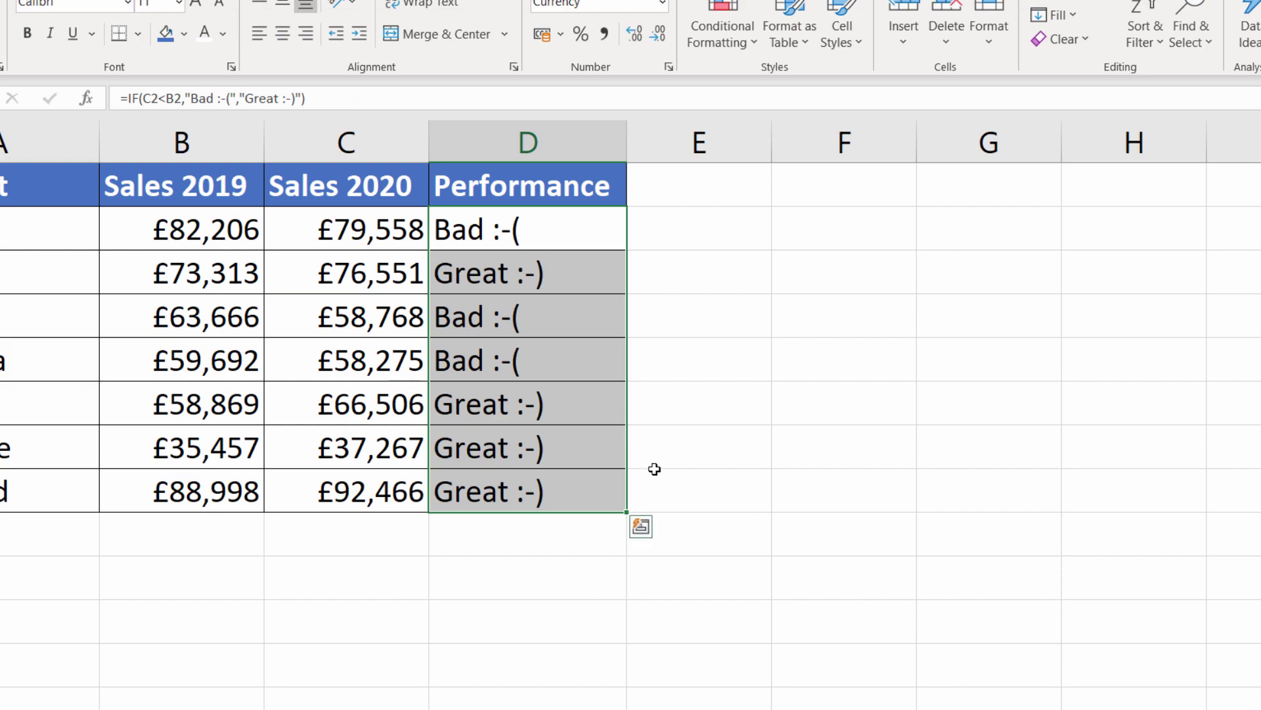
- Copy D2:D8, paste it as values with the new toolbar button, then undo and reveal its Alt shortcut
key(ctrl+c)
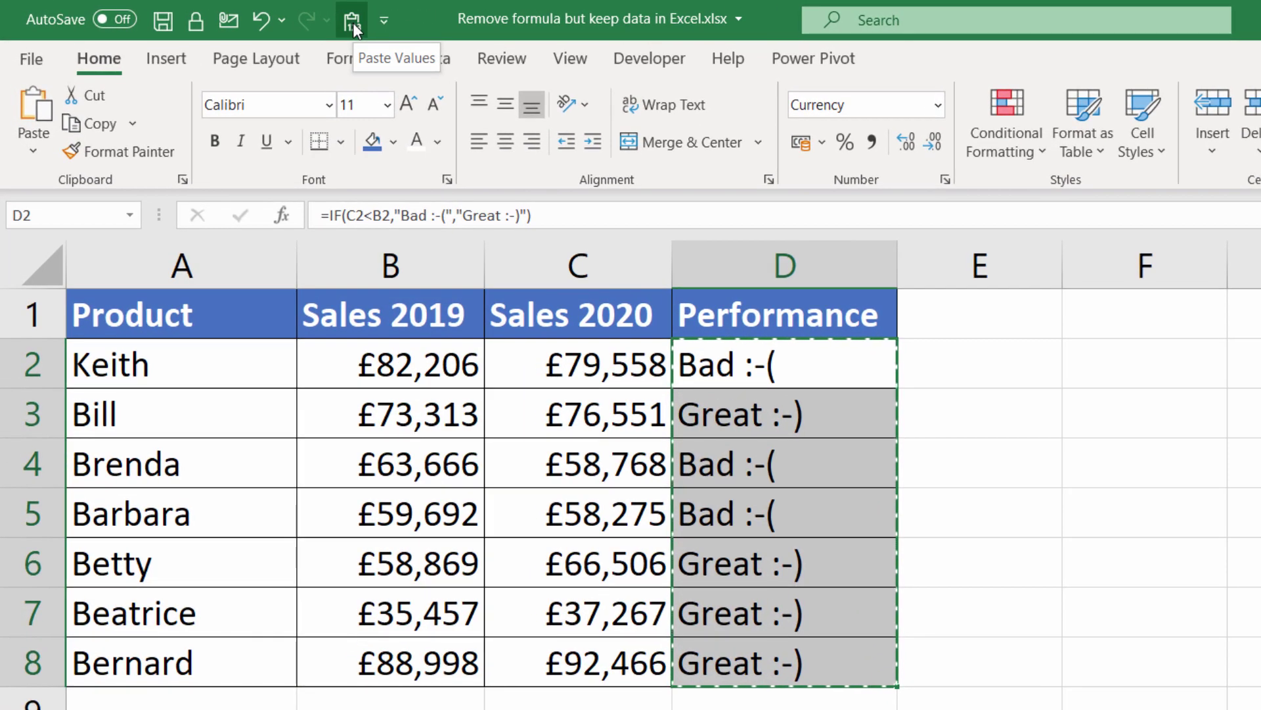
click(353, 22)
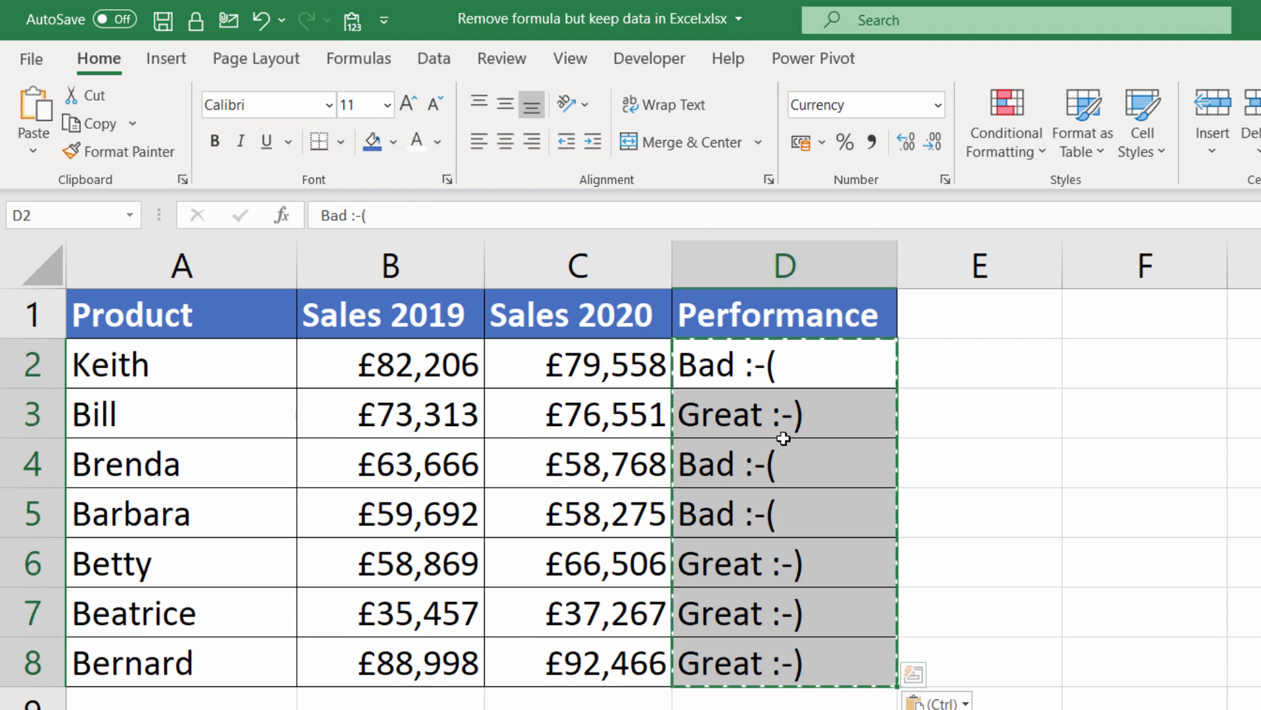
key(ctrl+z)
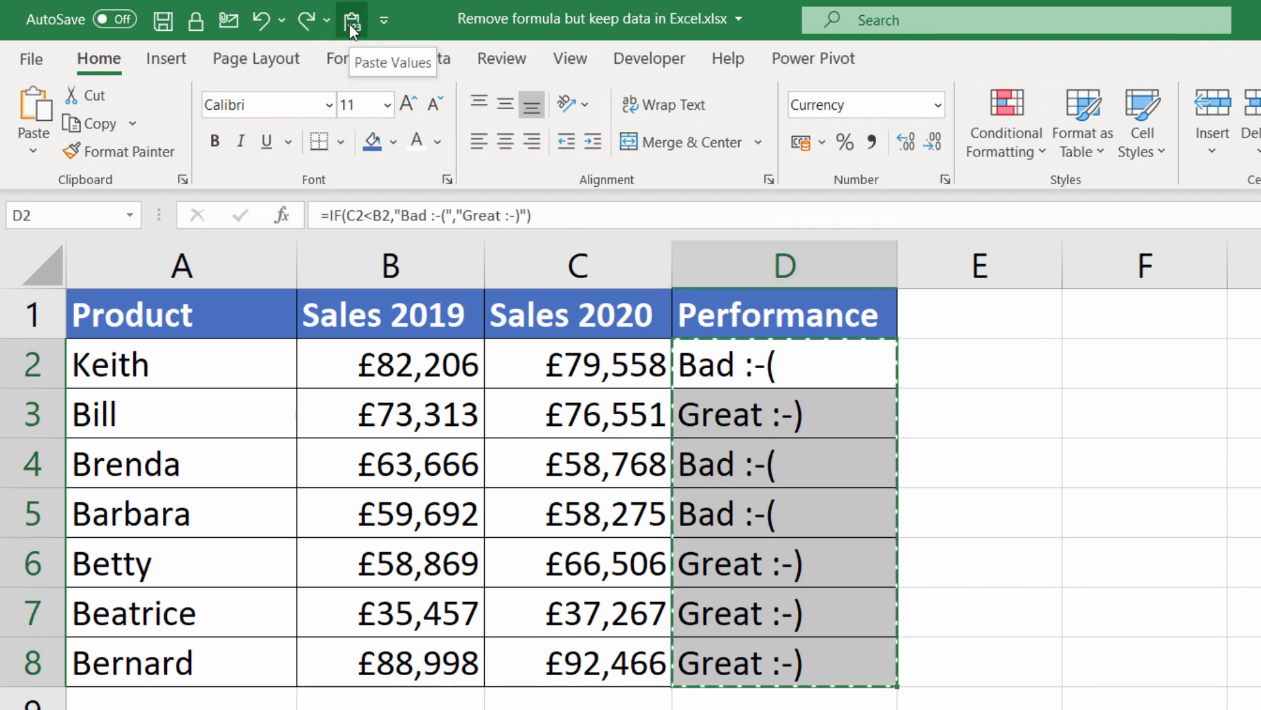
key(alt)
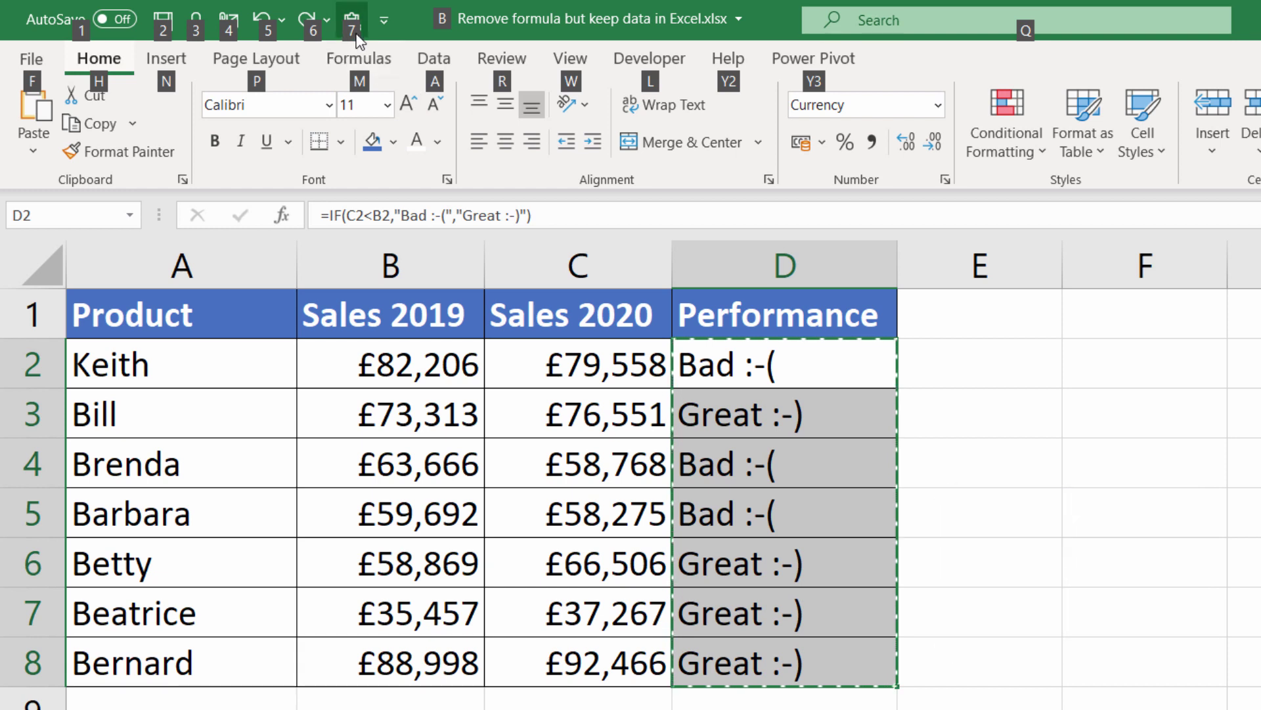
- Copy D2:D8 again, paste values with Alt+7, and verify D2–D6 now hold plain text
drag(850, 386, 827, 649)
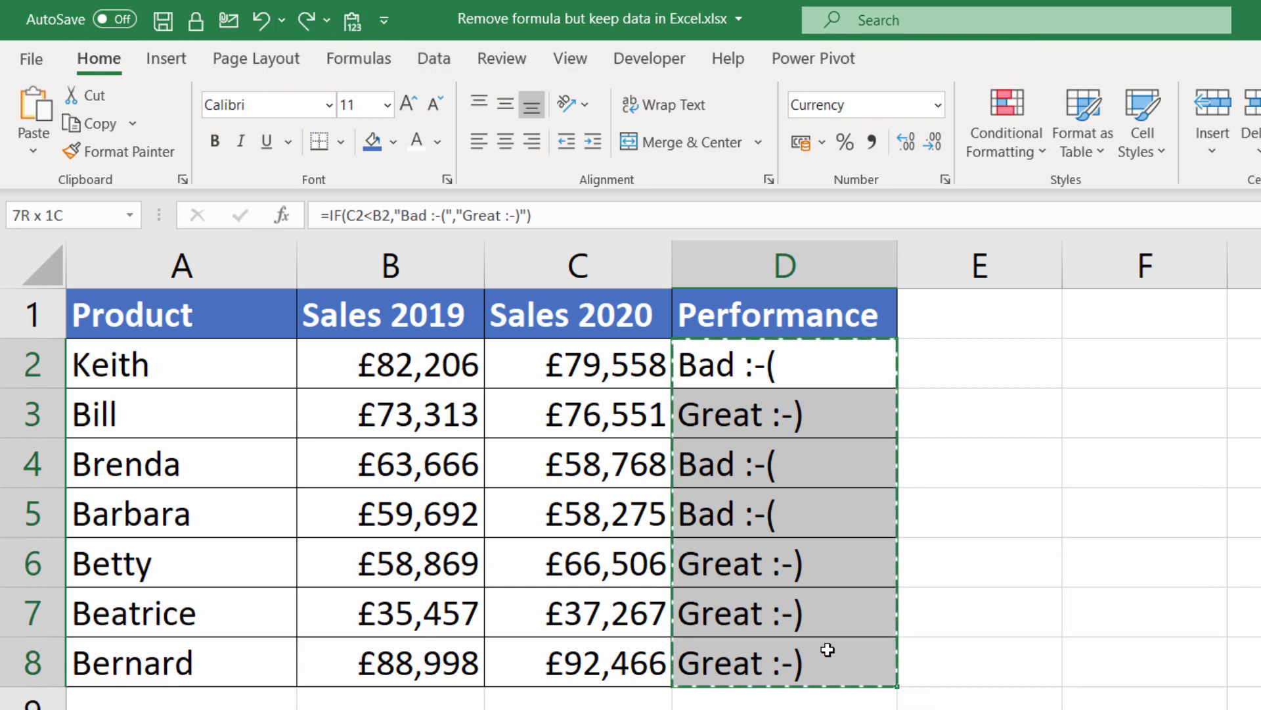
key(ctrl+c)
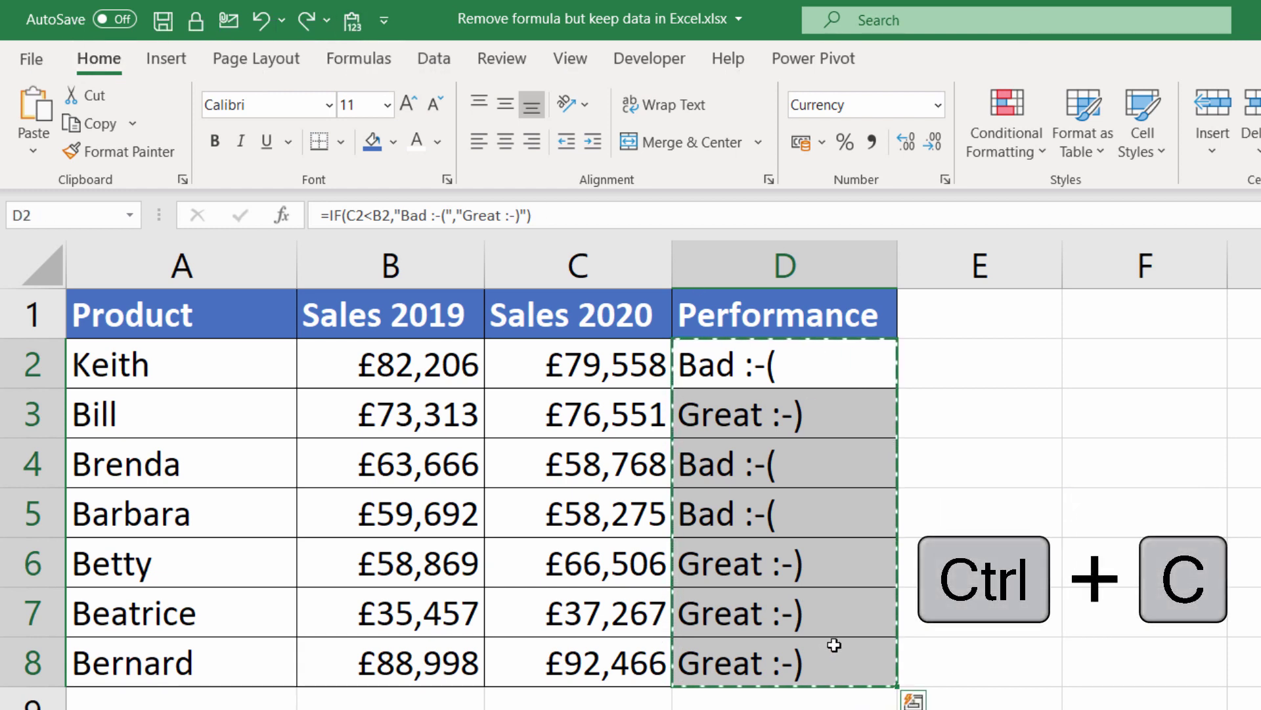
key(alt+7)
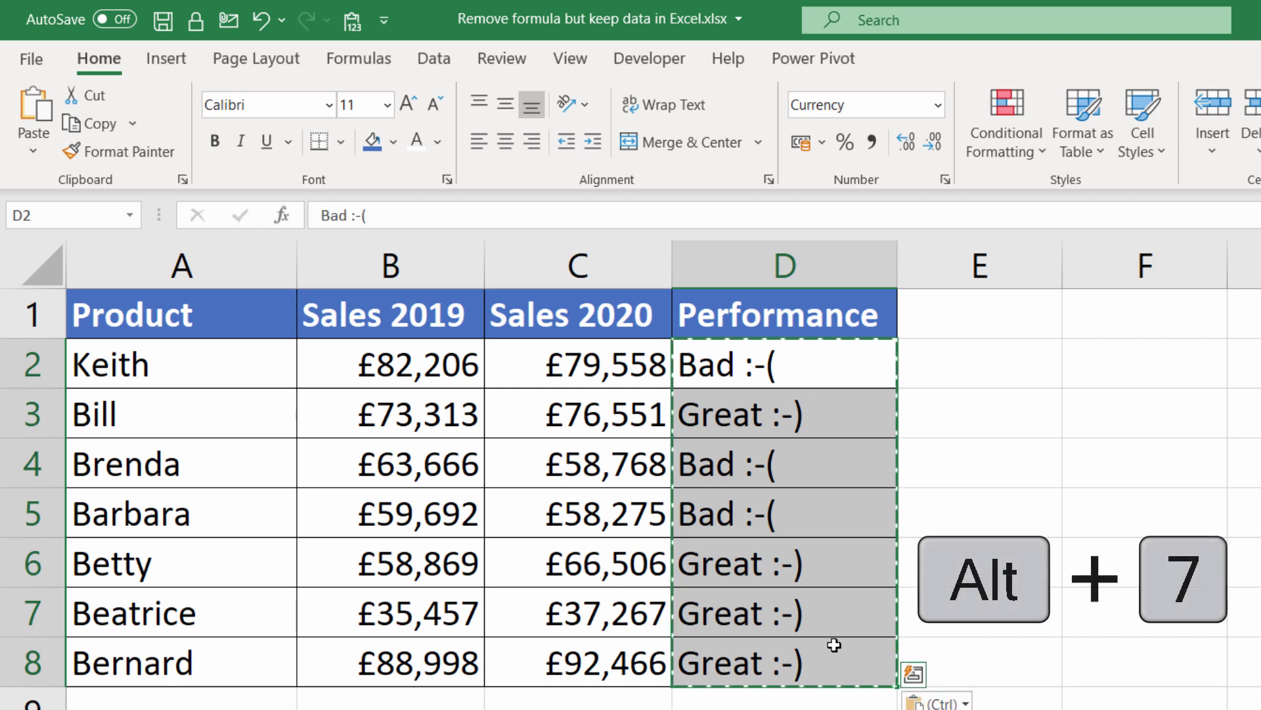
click(766, 373)
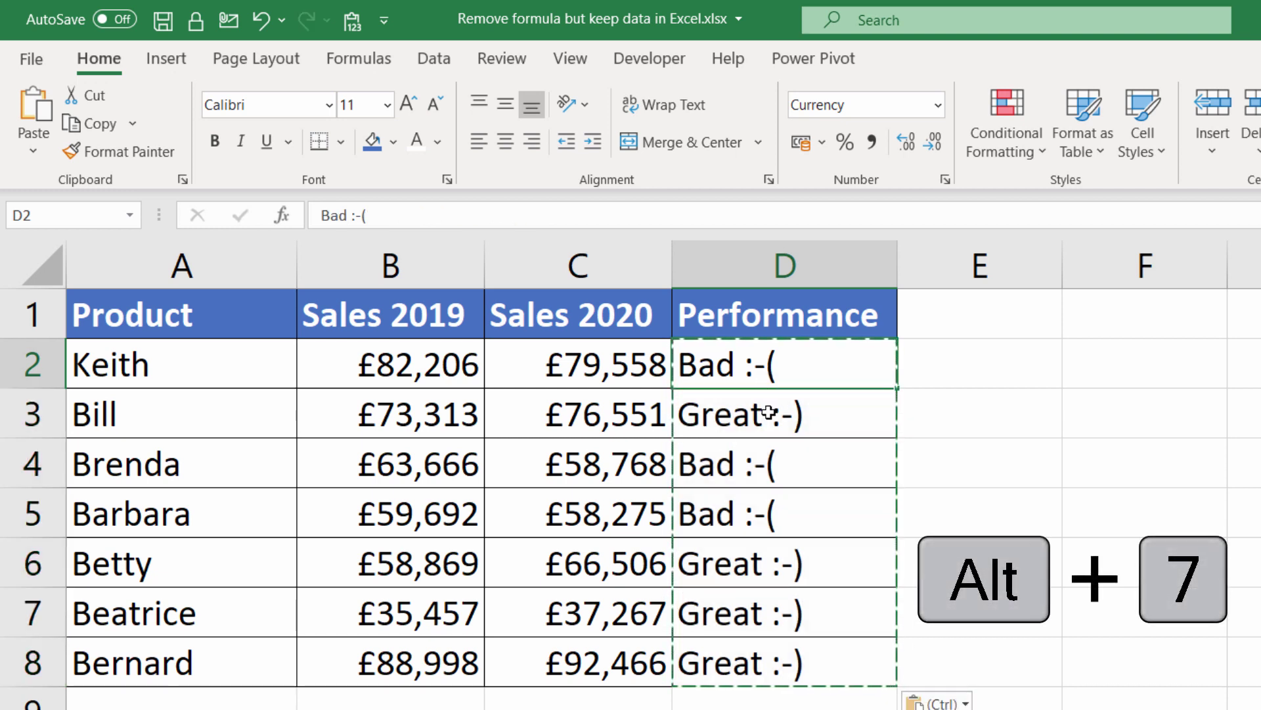
click(769, 411)
click(768, 464)
click(767, 513)
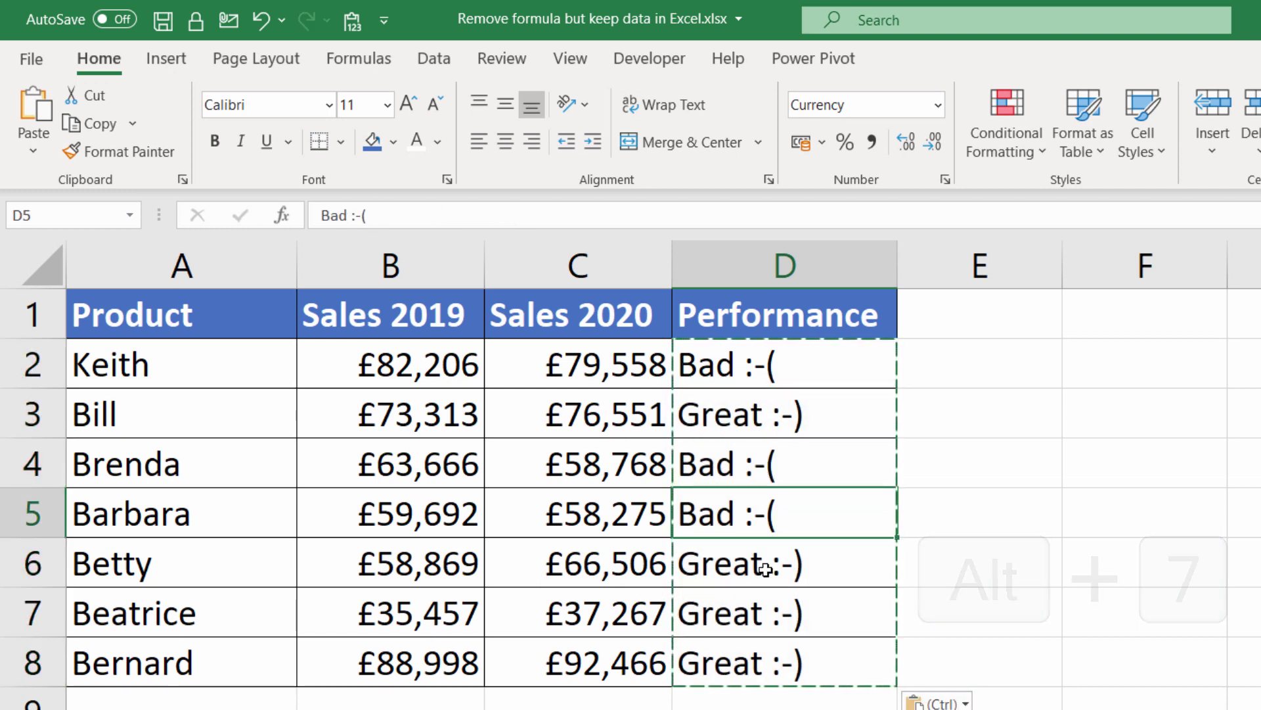
click(764, 566)
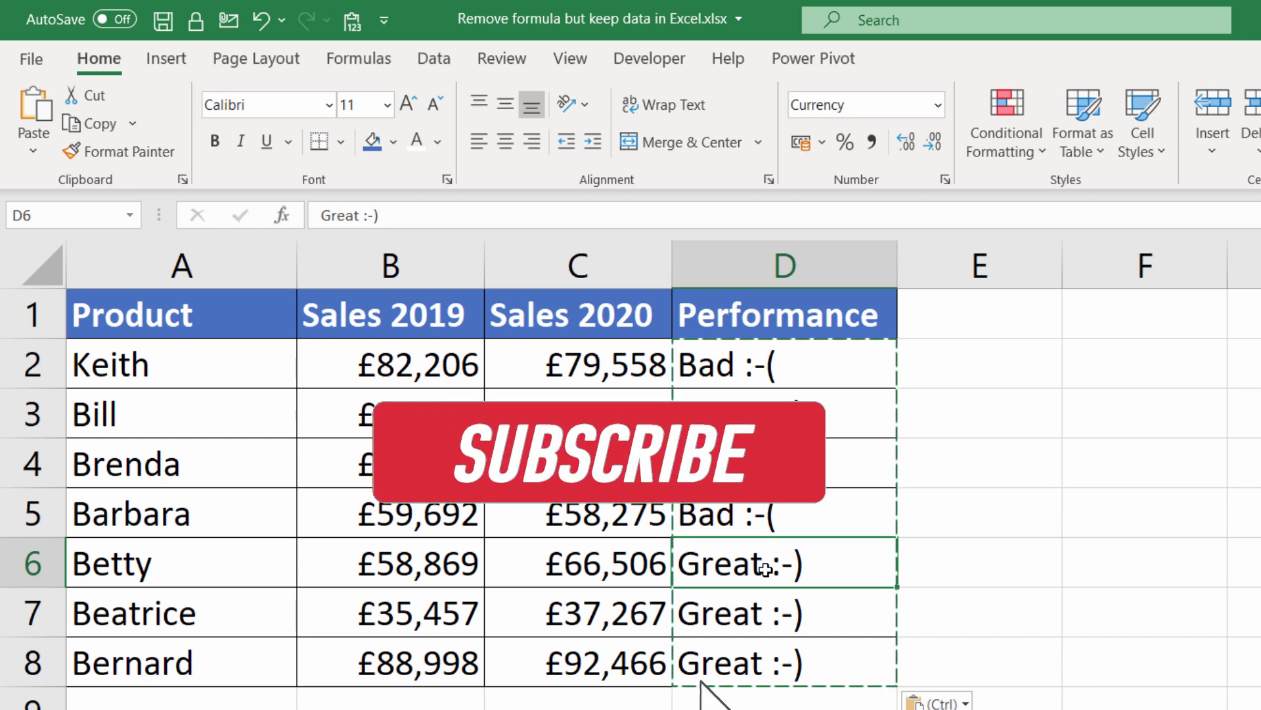